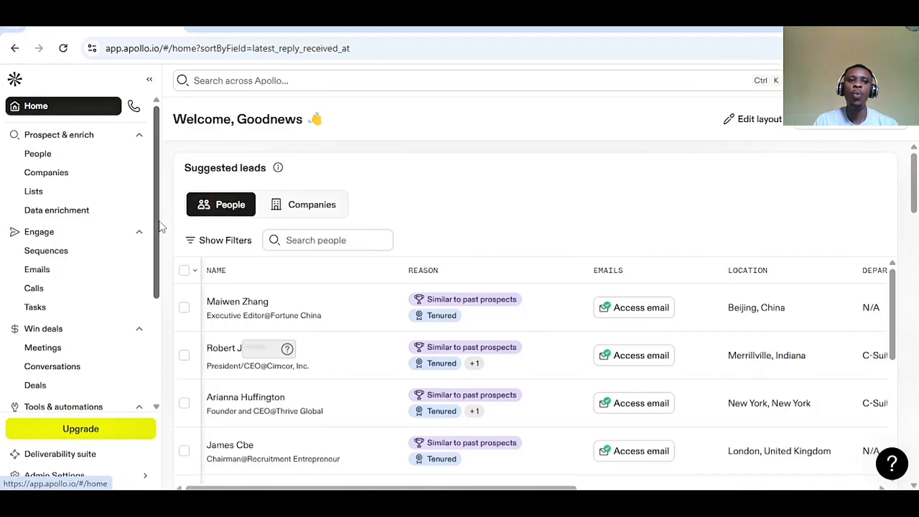
- Create a new list for the People object named "Hospital Administrators"
left_click(56, 193)
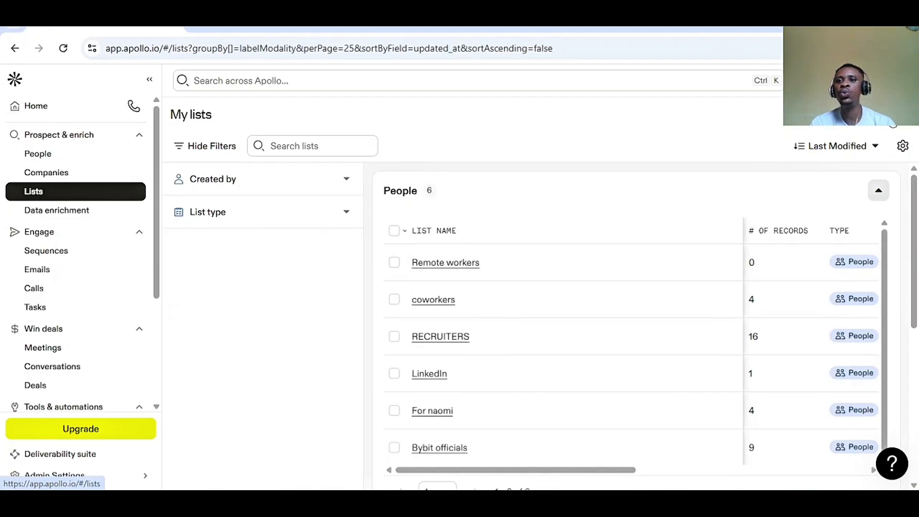
left_click(890, 116)
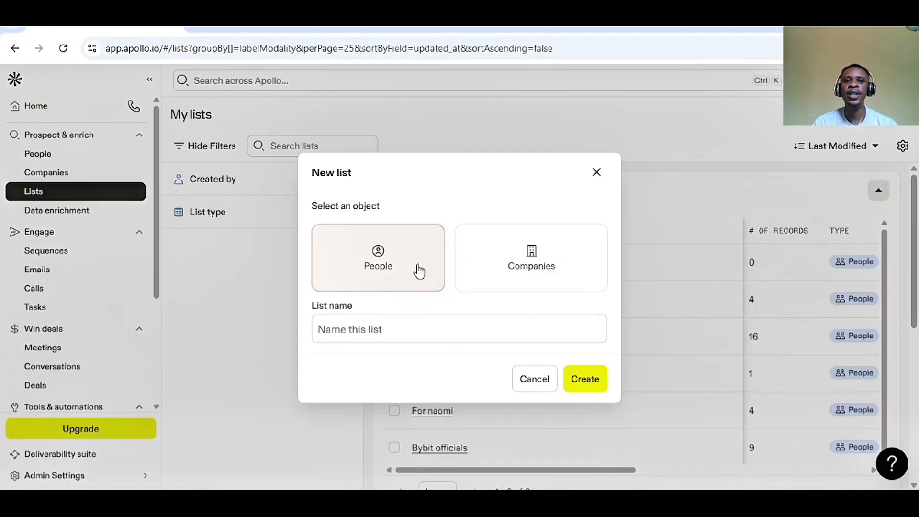
left_click(555, 263)
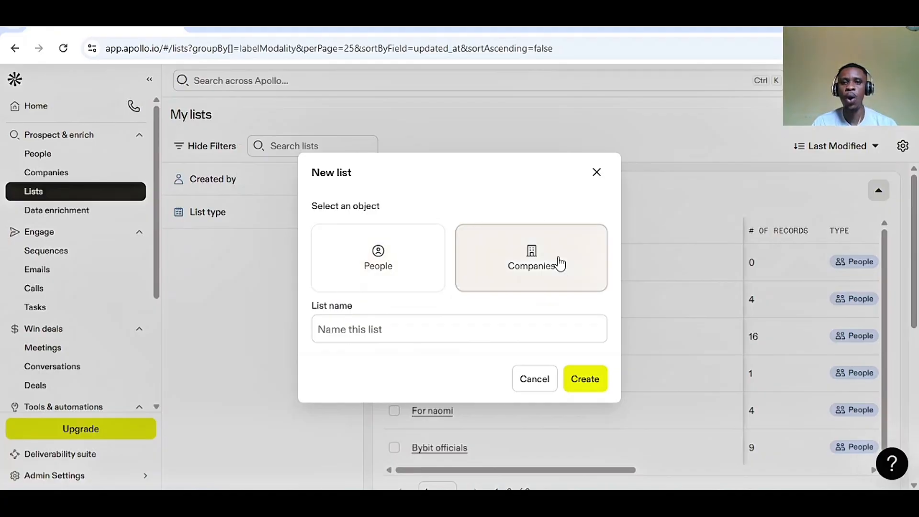
left_click(407, 277)
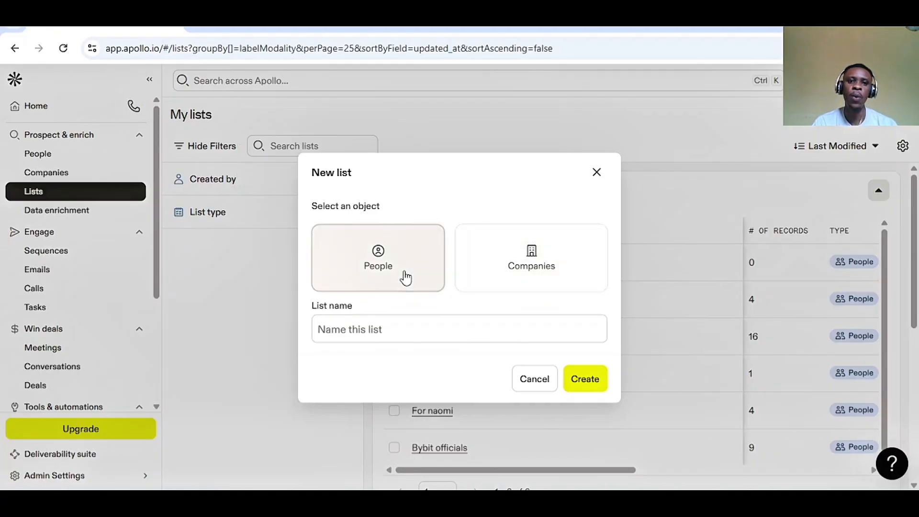
left_click(376, 330)
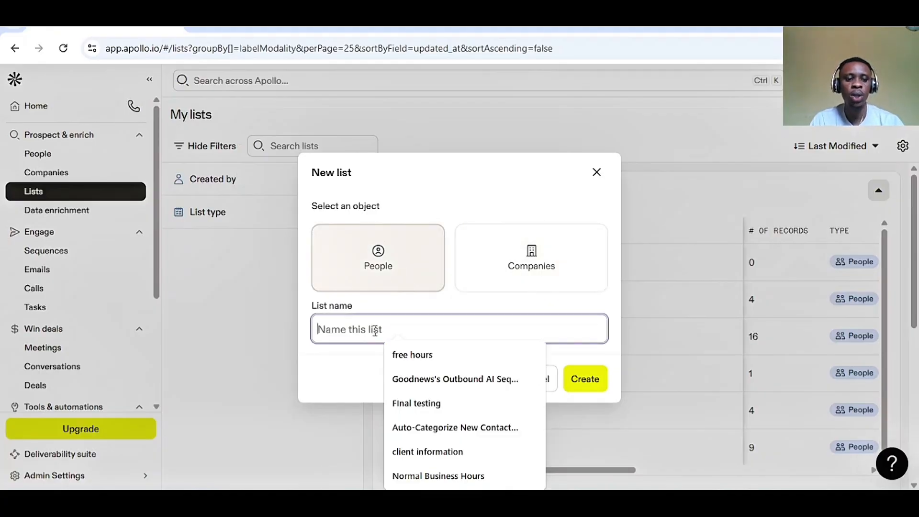
type("H")
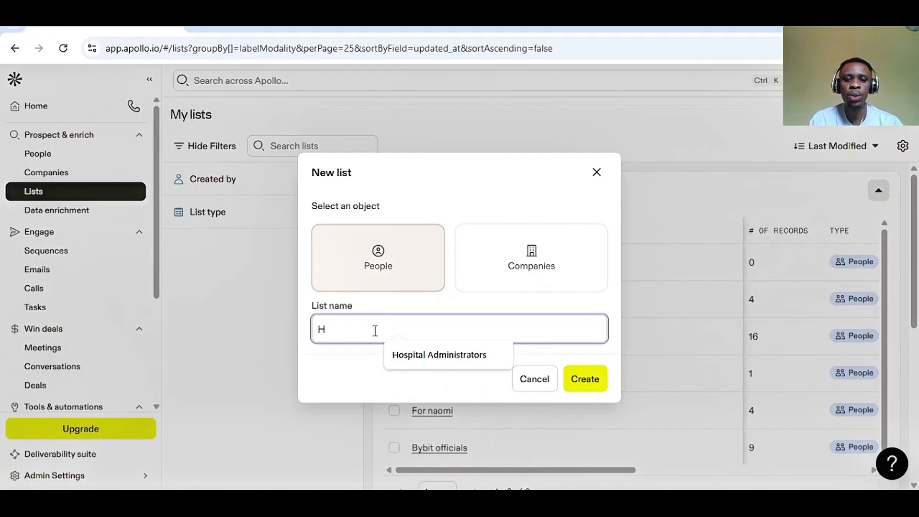
type("os")
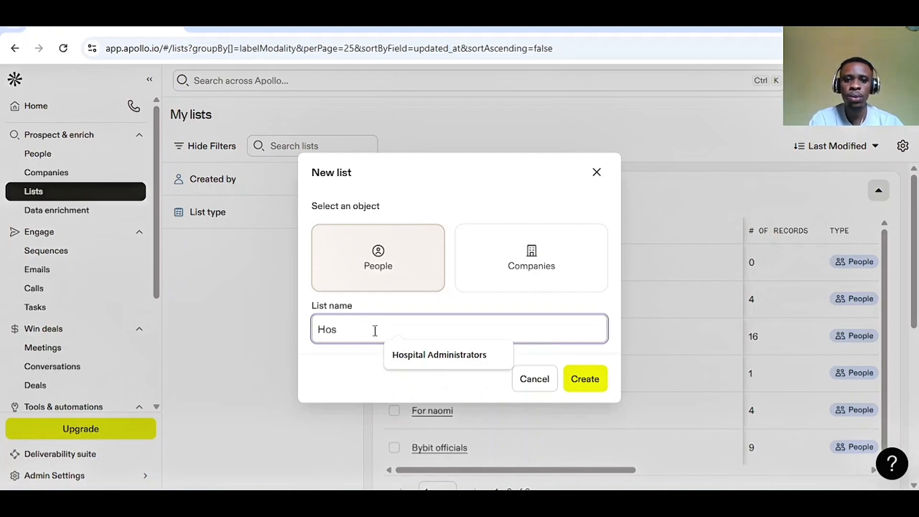
left_click(447, 357)
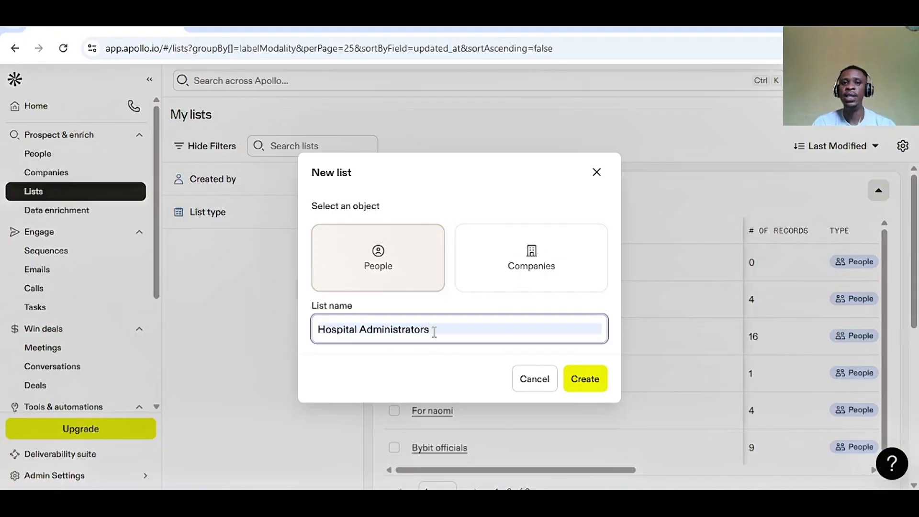
left_click(590, 383)
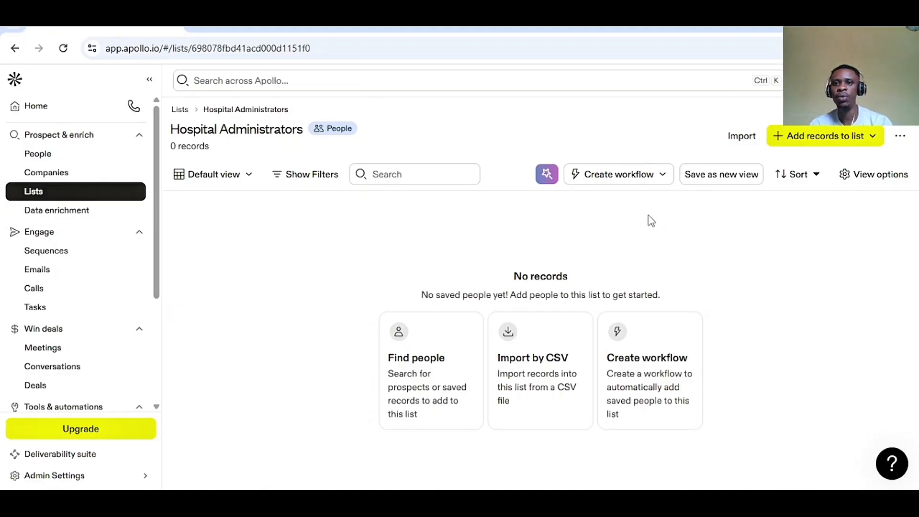
- Open the people search and remove the existing "hospital administrator" job title filter
left_click(60, 156)
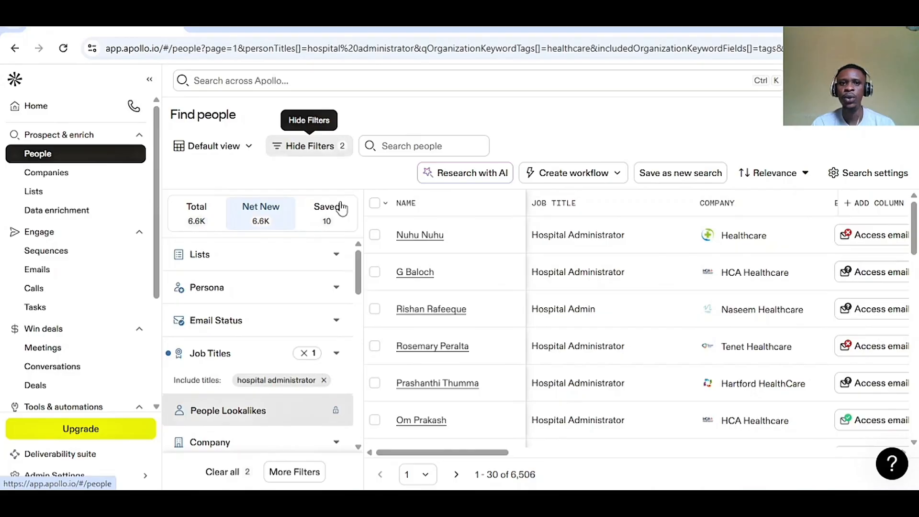
left_click(303, 358)
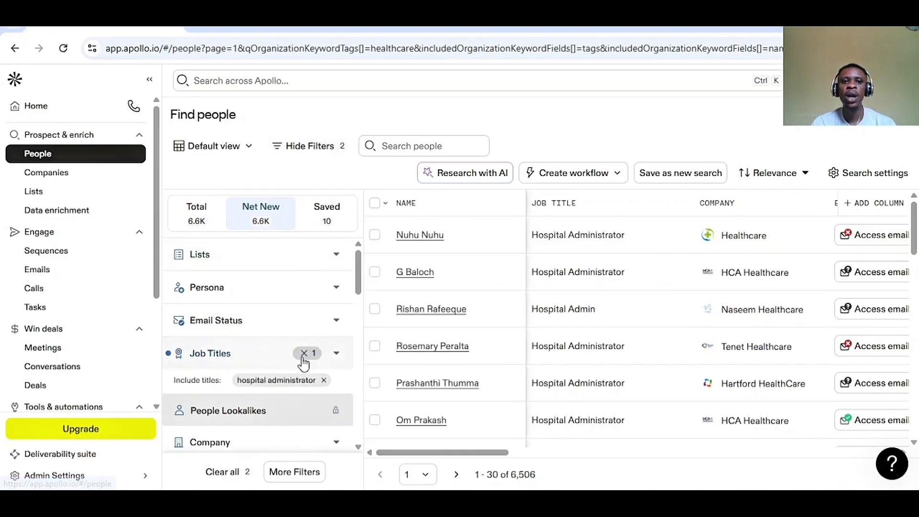
left_click(324, 384)
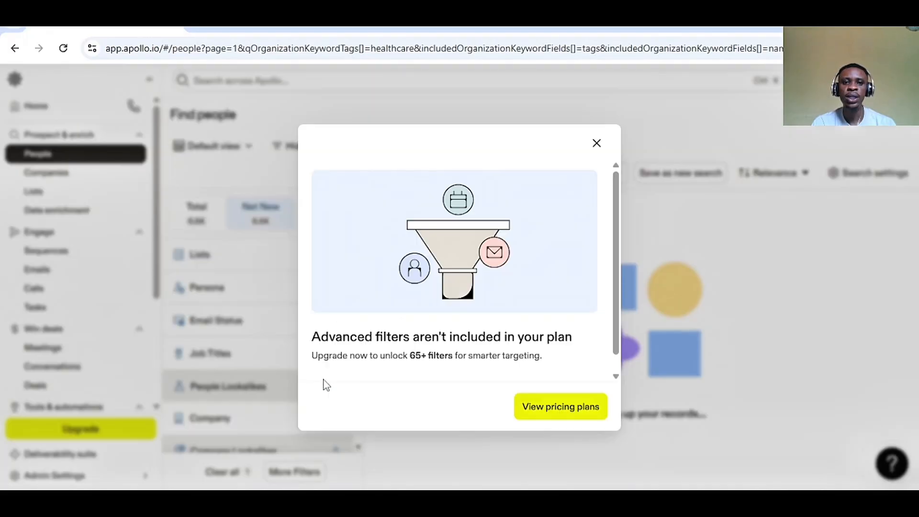
left_click(597, 144)
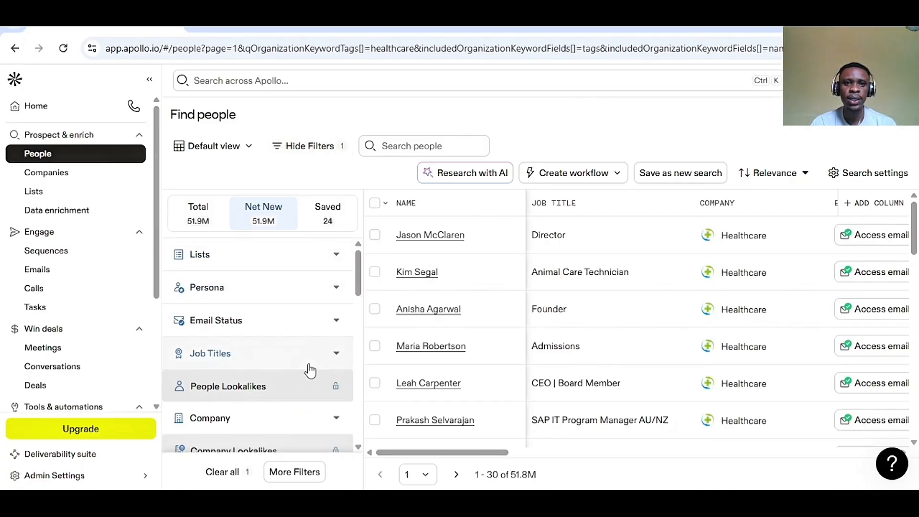
- Clear the "healthcare" company keyword from the people search's industry and keywords filter
left_click(341, 153)
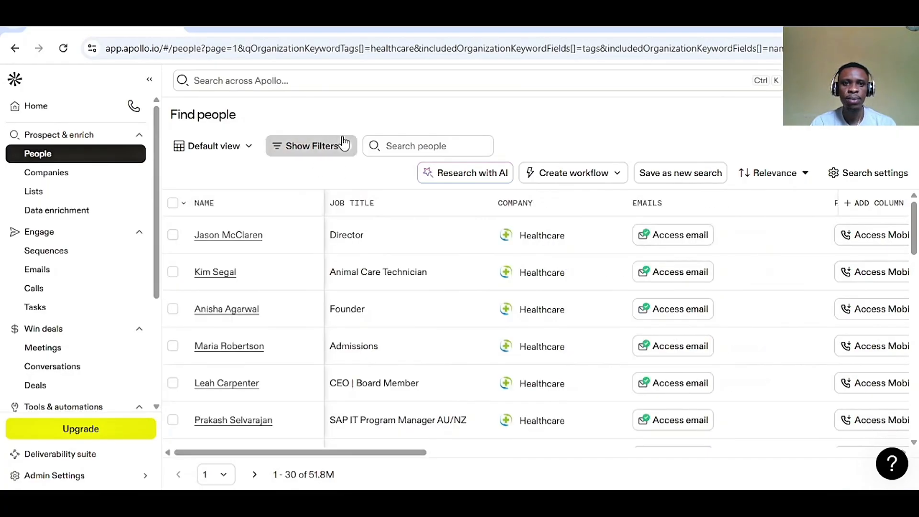
left_click(290, 149)
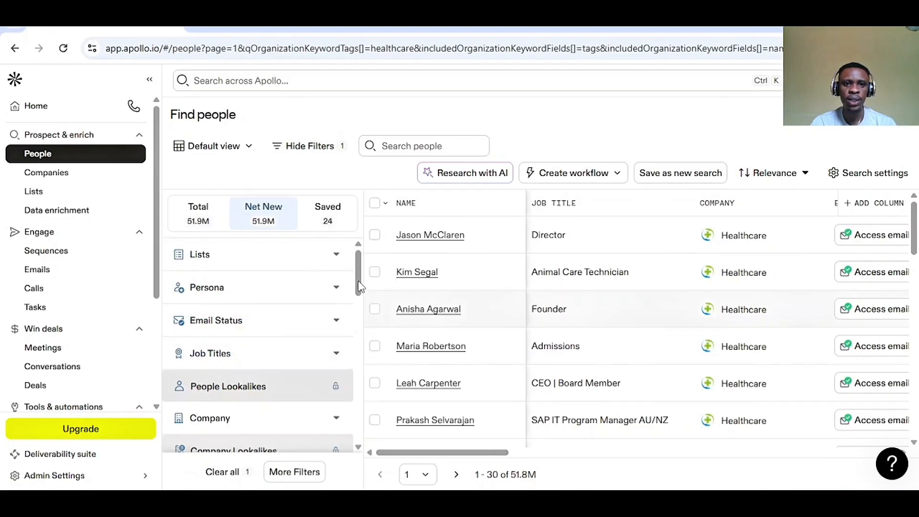
scroll(289, 342, "down", 5)
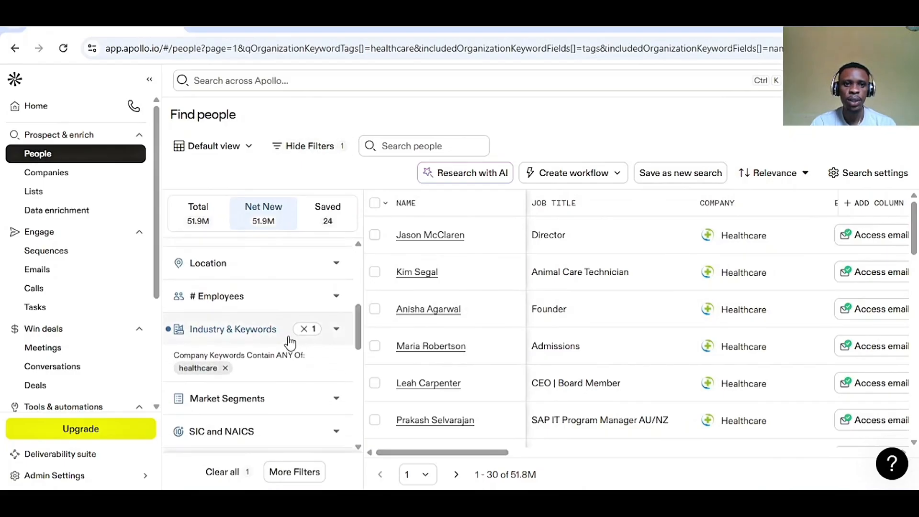
left_click(303, 330)
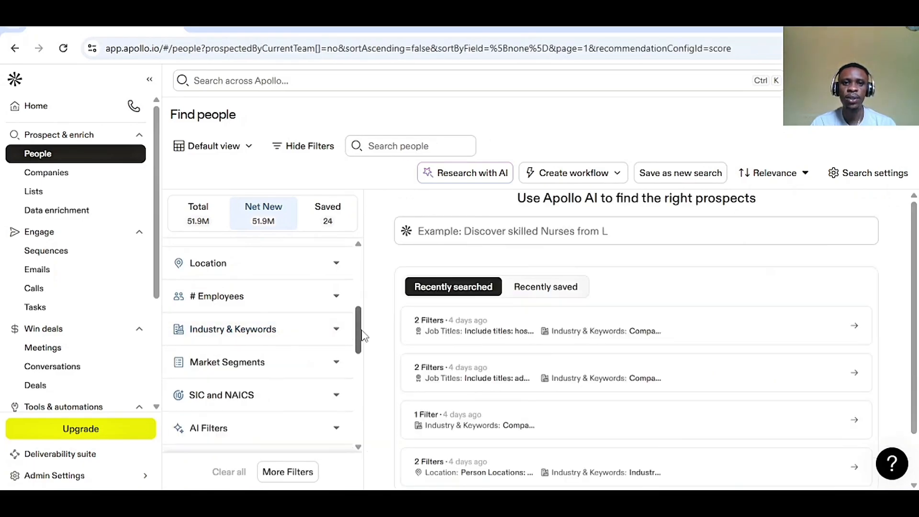
- Filter the people search to include the job title "hospital administrator"
left_click_drag(362, 335, 362, 253)
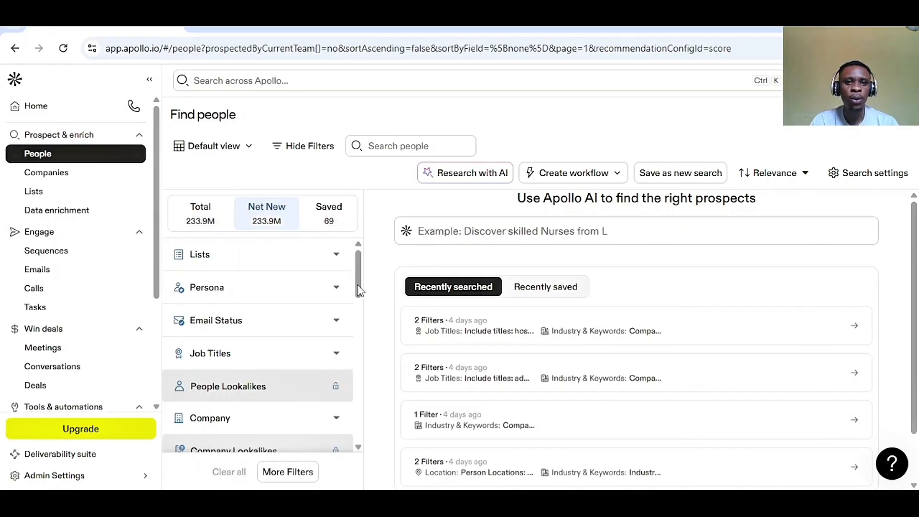
left_click_drag(368, 270, 358, 287)
left_click(366, 311)
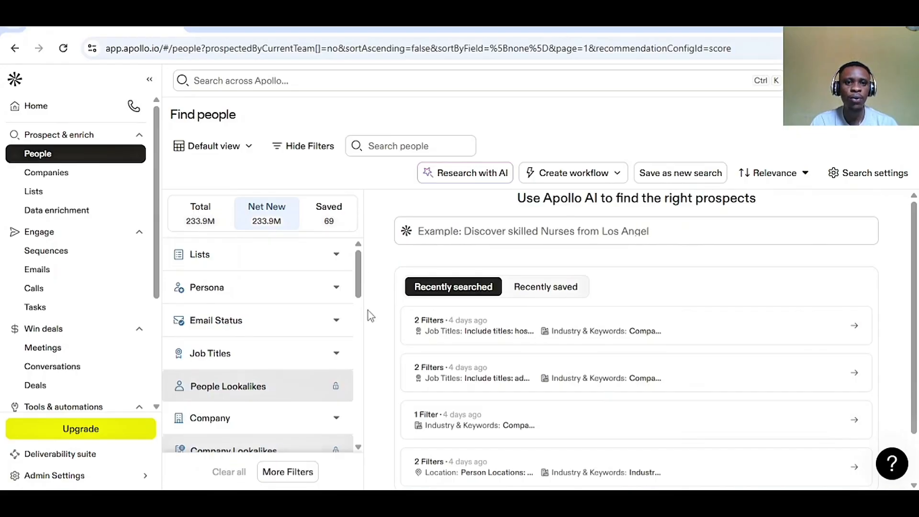
left_click(334, 357)
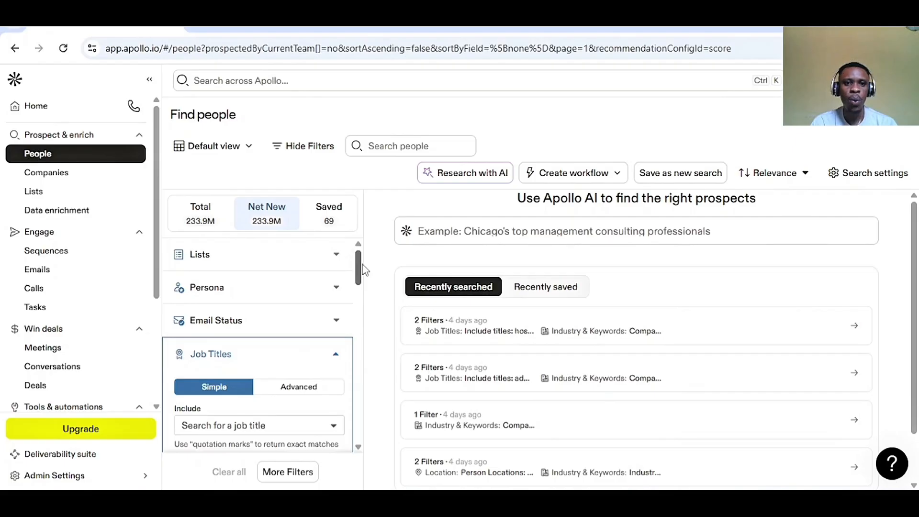
scroll(362, 270, "down", 1)
left_click(240, 375)
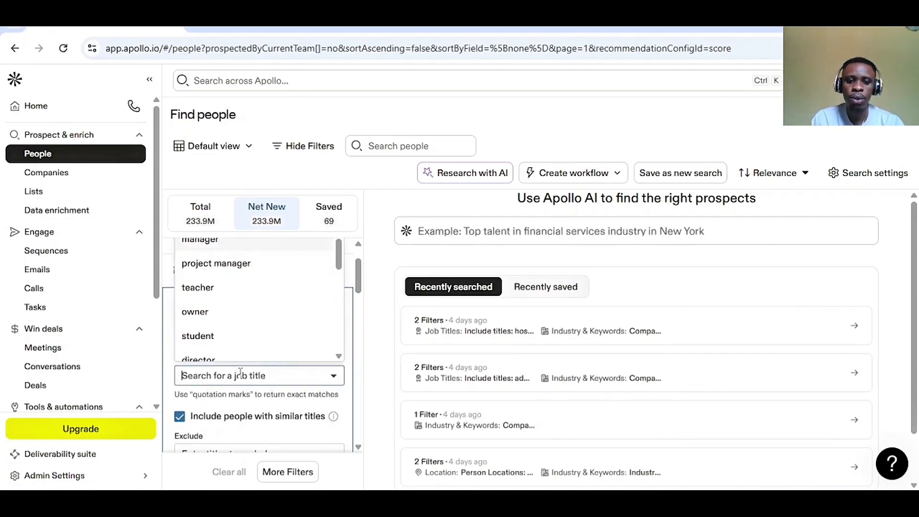
type("H")
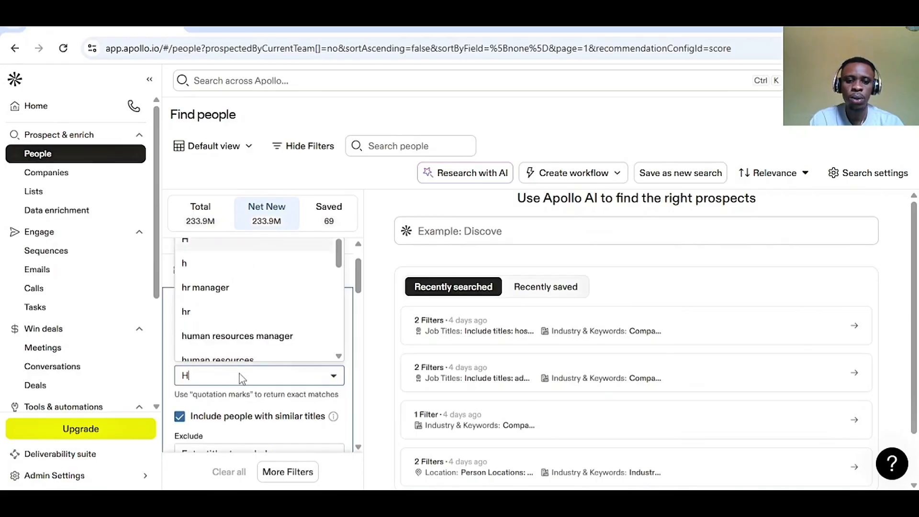
type("osp")
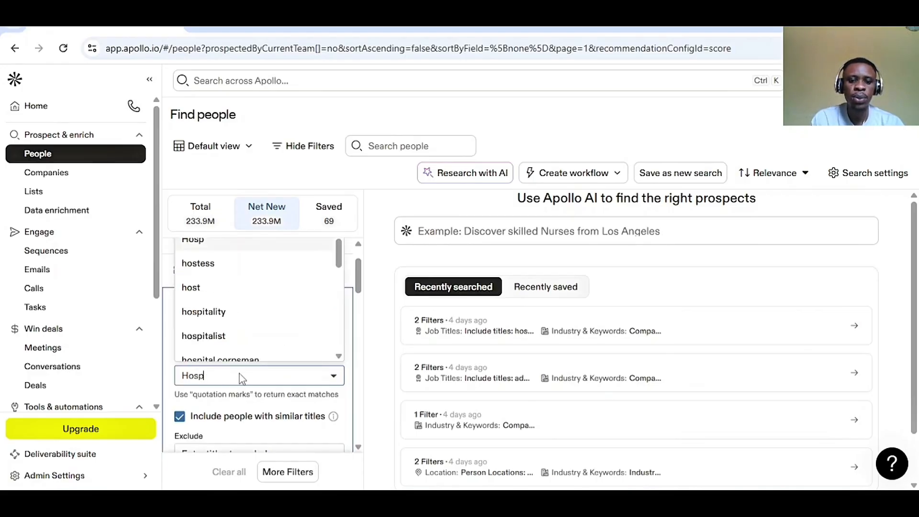
type("it")
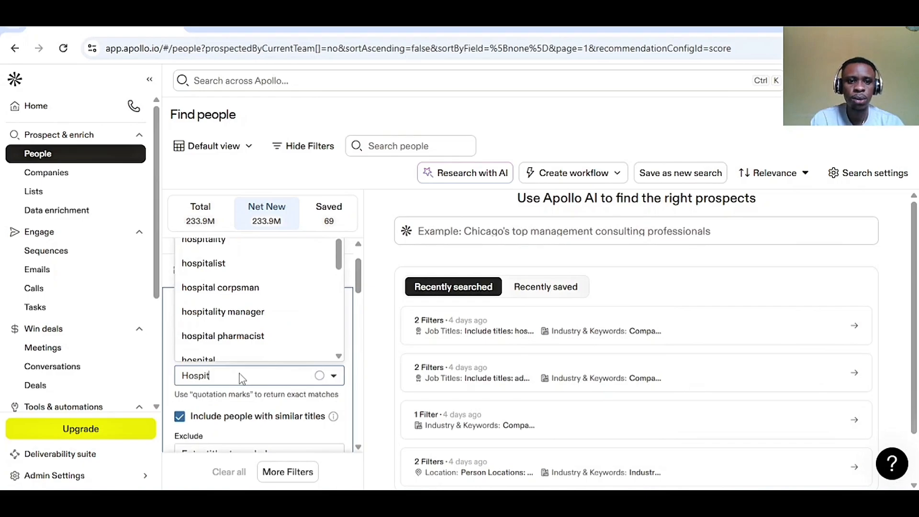
type("al ")
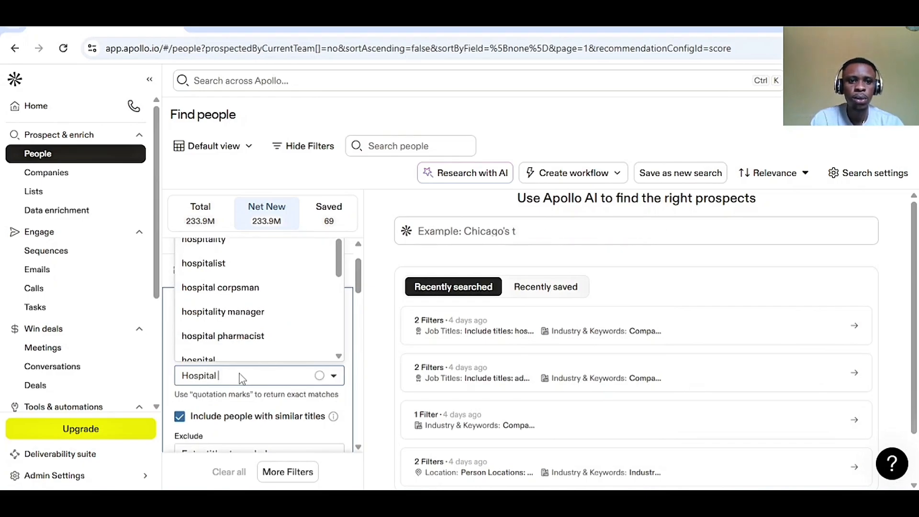
type("admi")
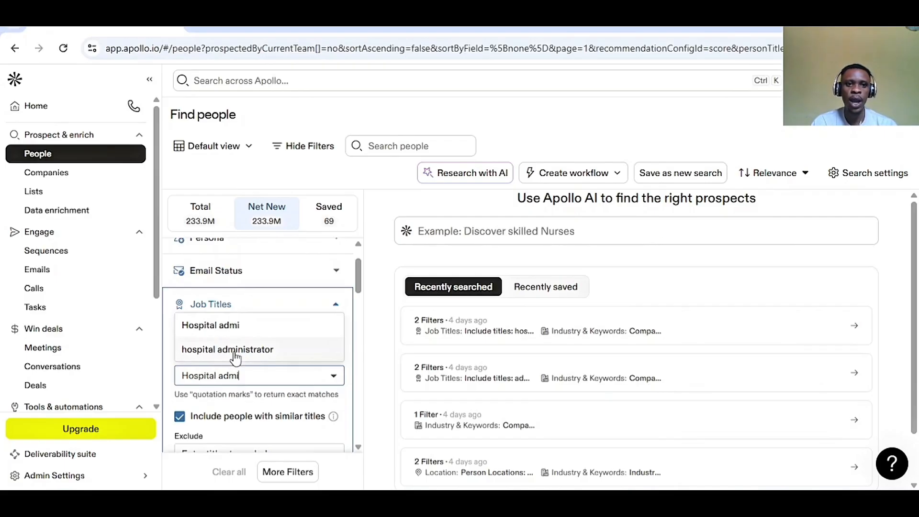
left_click(235, 353)
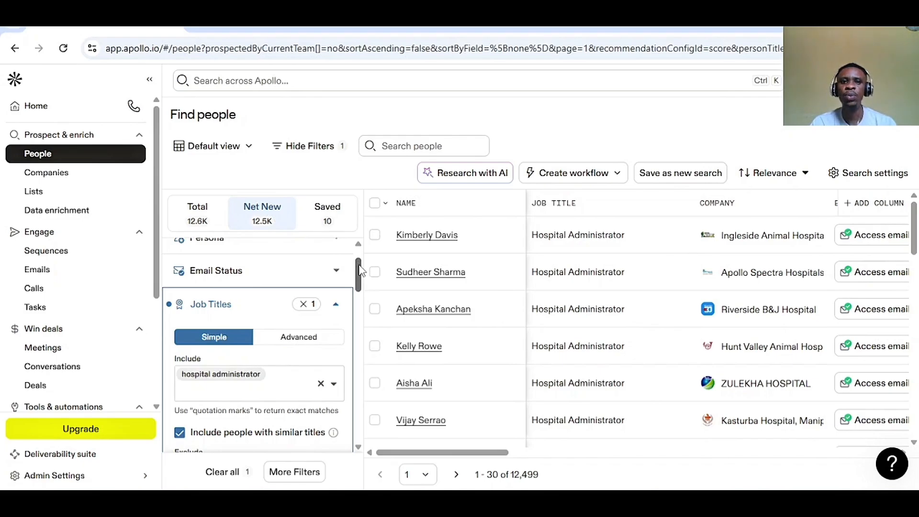
- Restrict the people search to the "hospital & health care" industry
left_click_drag(360, 270, 366, 342)
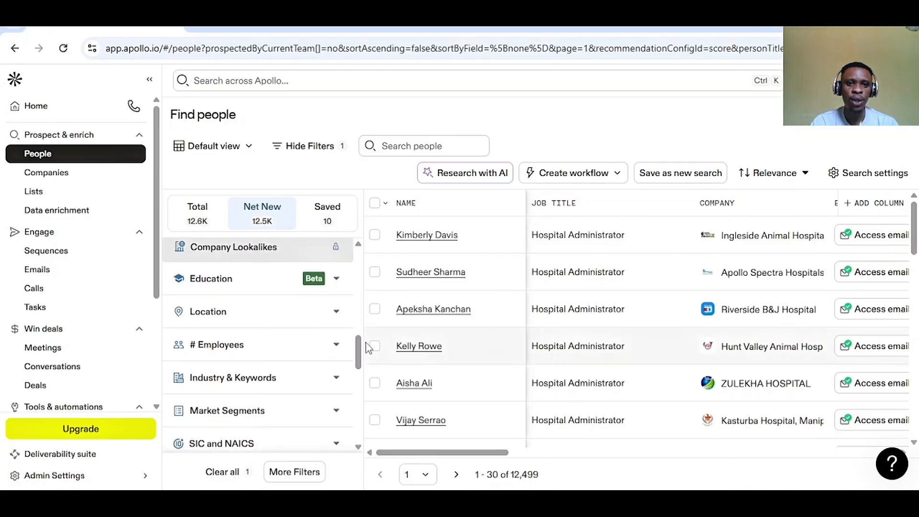
left_click(312, 382)
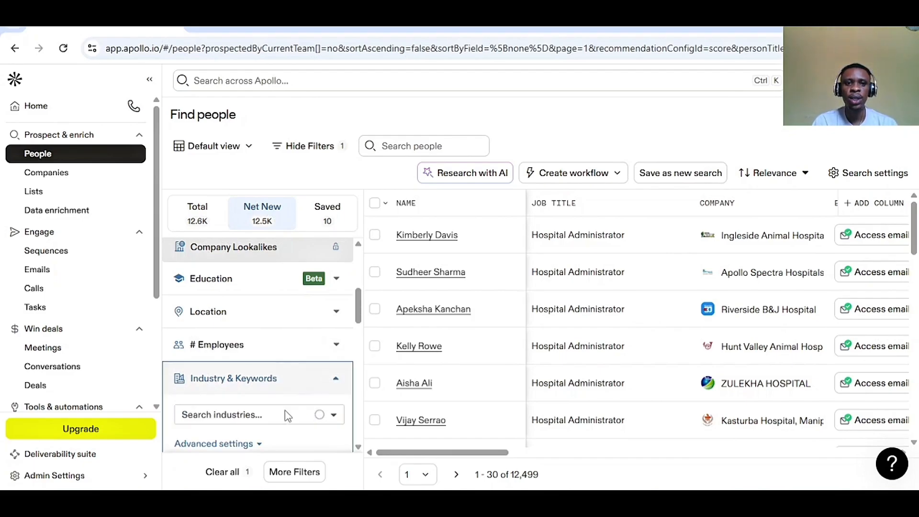
left_click(259, 416)
type("h")
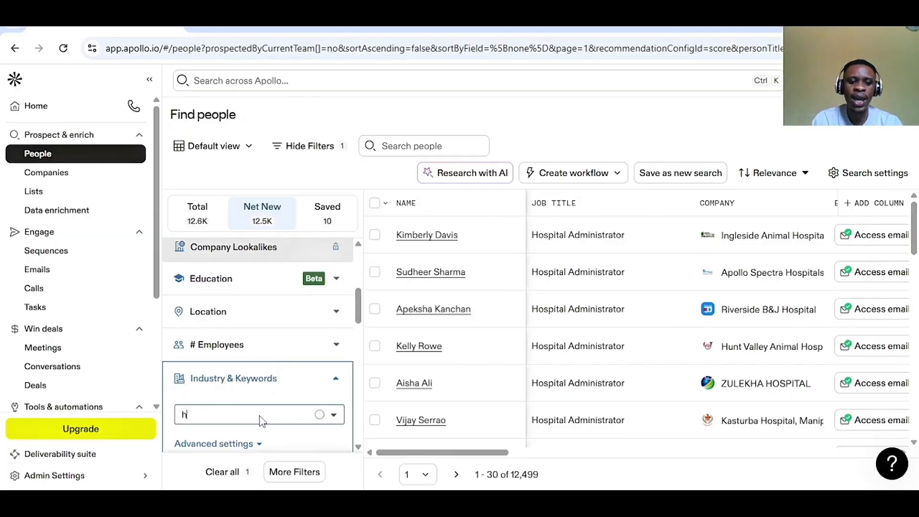
type("ea")
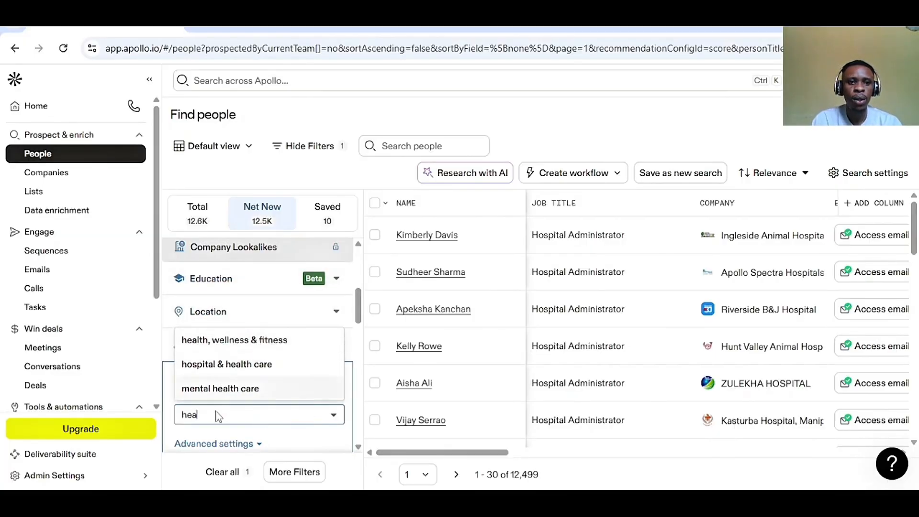
left_click(234, 369)
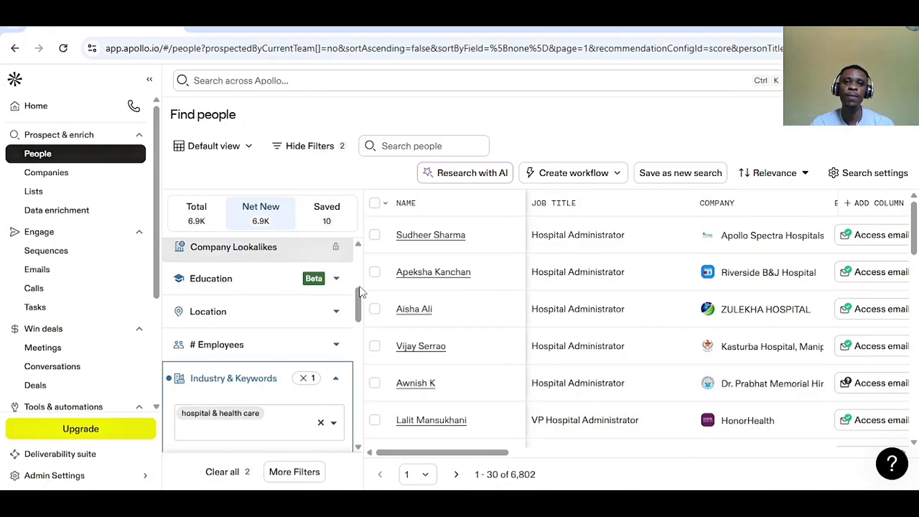
scroll(359, 293, "up", 4)
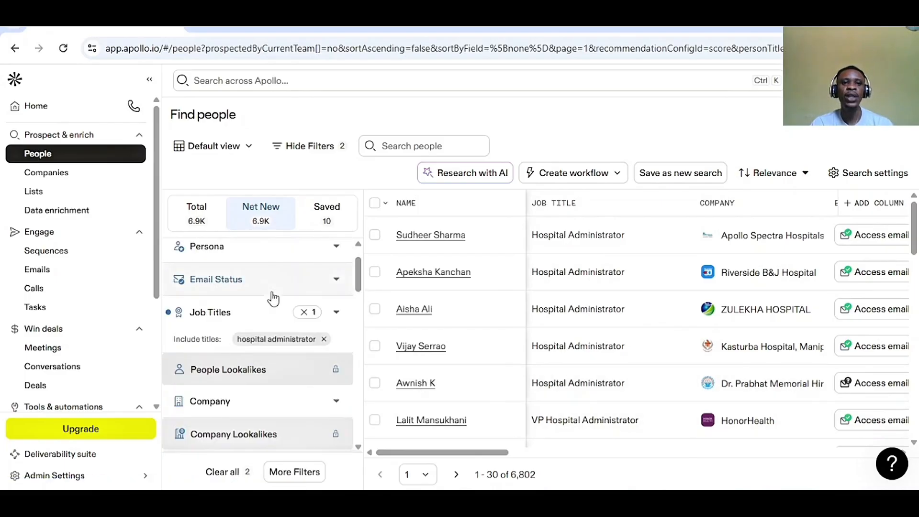
scroll(358, 303, "down", 4)
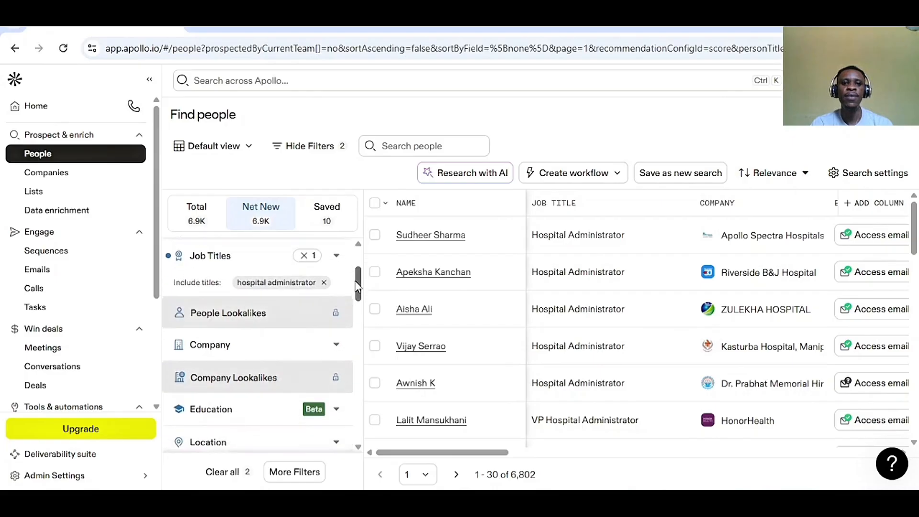
scroll(363, 305, "up", 5)
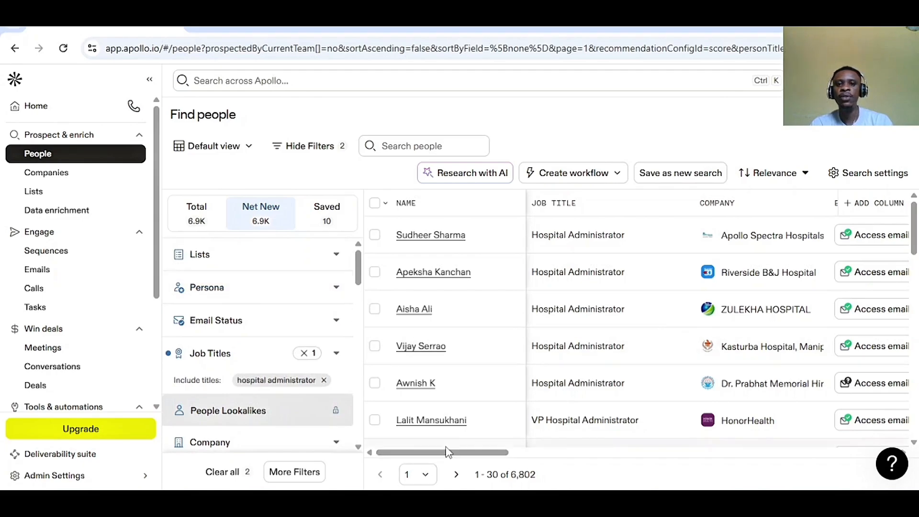
- Restrict the people search to contacts located in the United States
left_click_drag(445, 452, 373, 455)
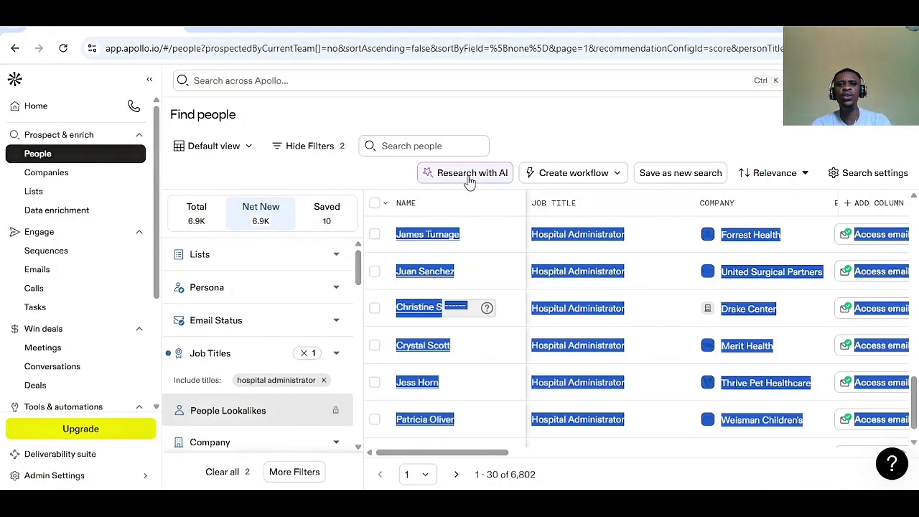
left_click(565, 117)
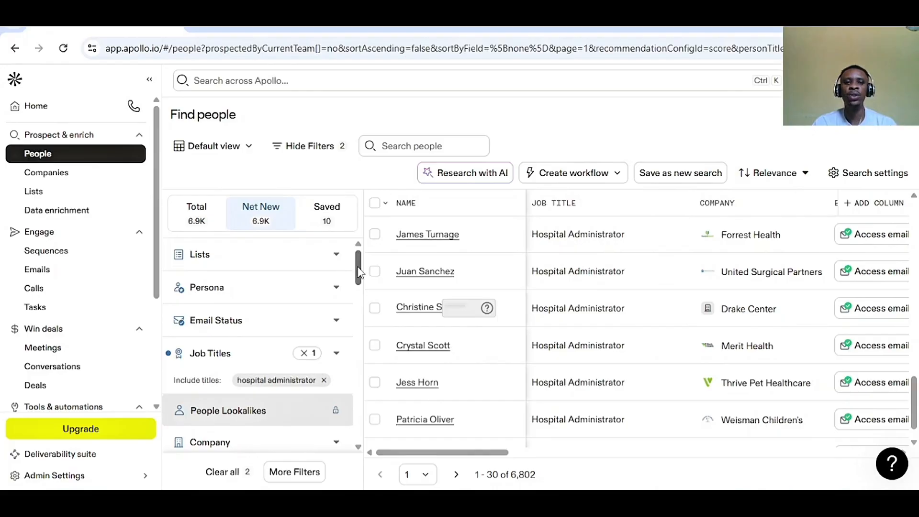
left_click_drag(357, 273, 359, 308)
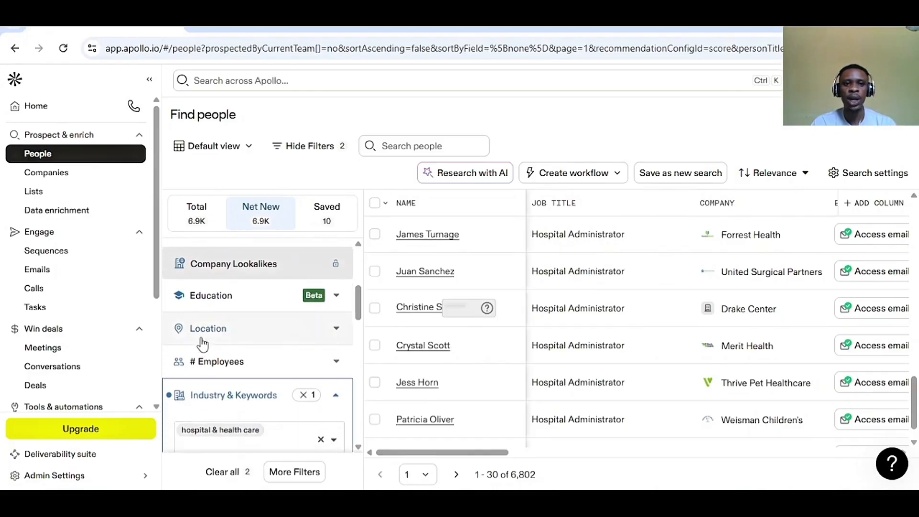
left_click(267, 344)
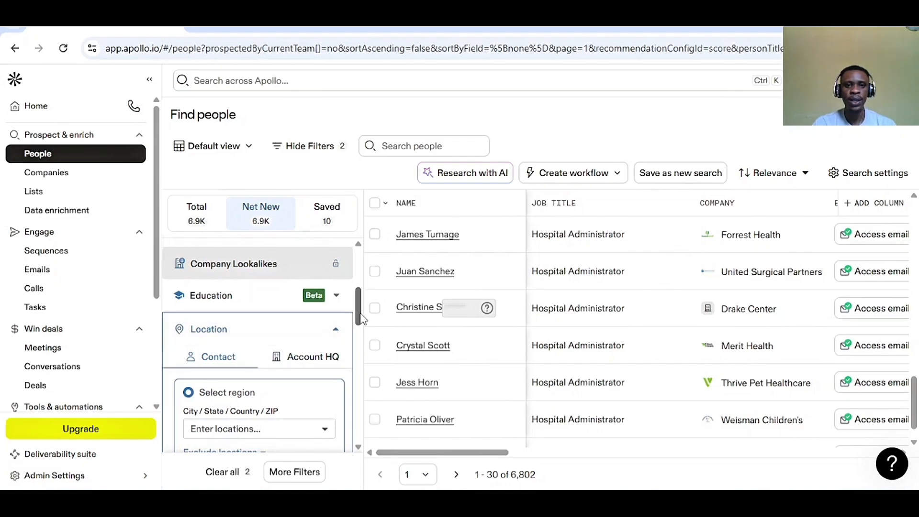
scroll(361, 318, "down", 2)
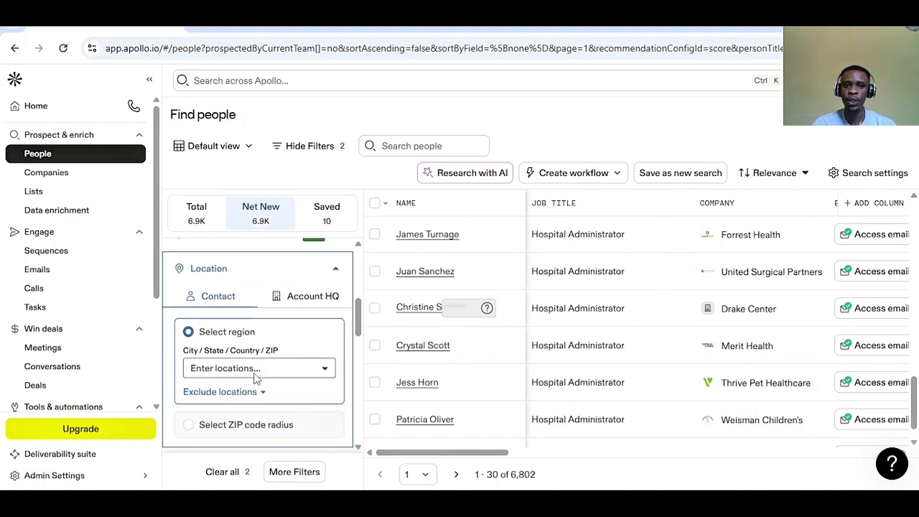
left_click(255, 367)
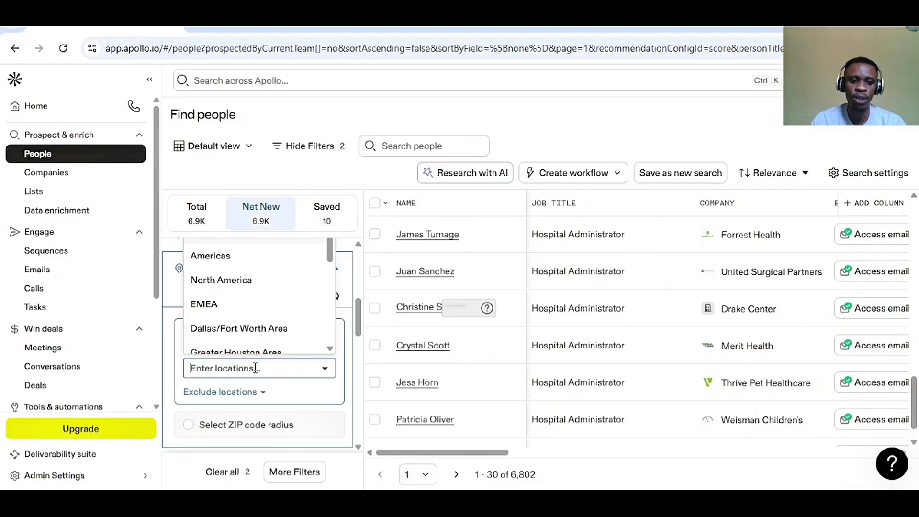
type("Uni")
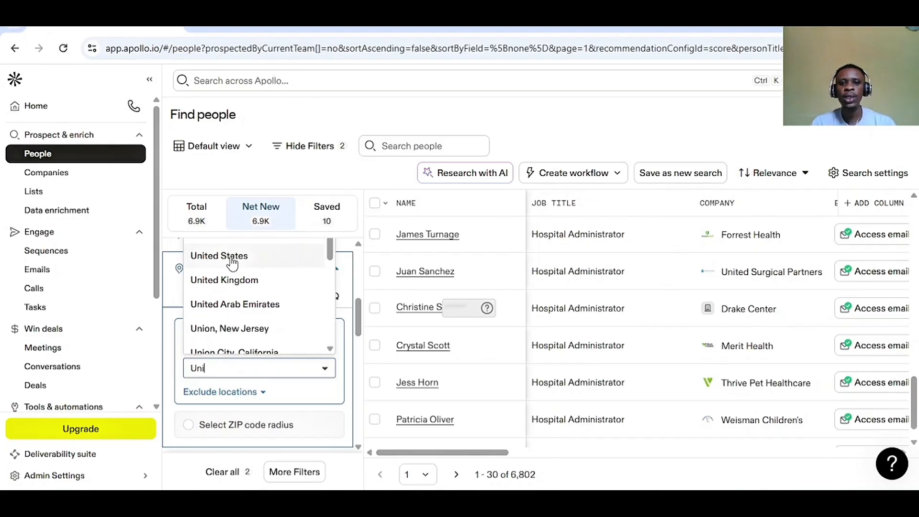
left_click(232, 263)
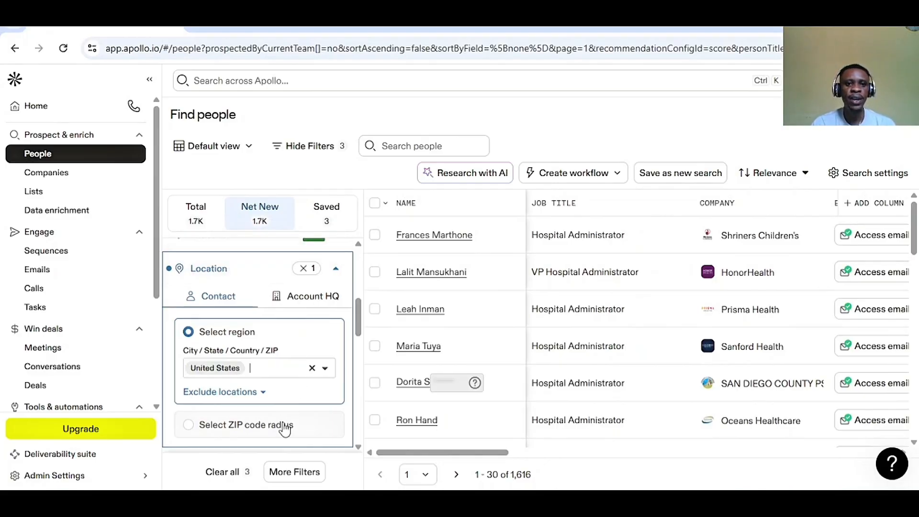
- Try to select all people in the search results and dismiss the upgrade offer
left_click_drag(359, 309, 365, 284)
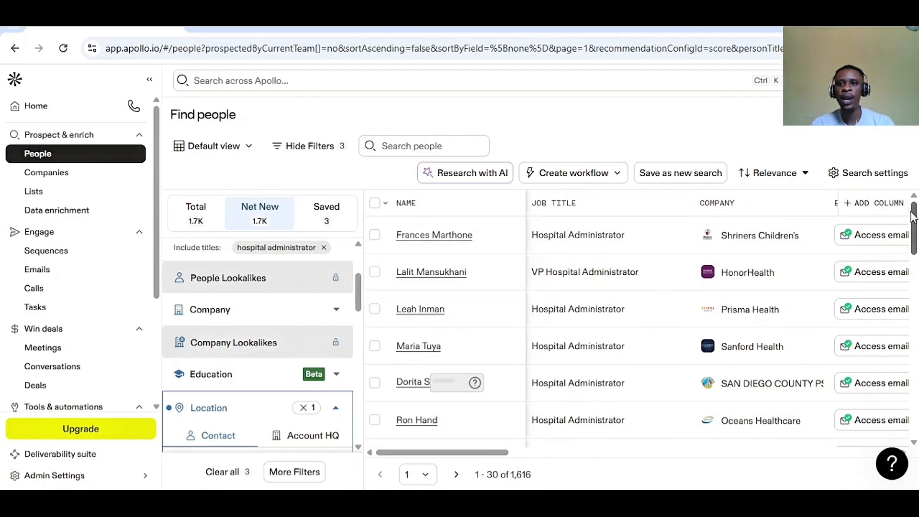
left_click_drag(913, 216, 904, 185)
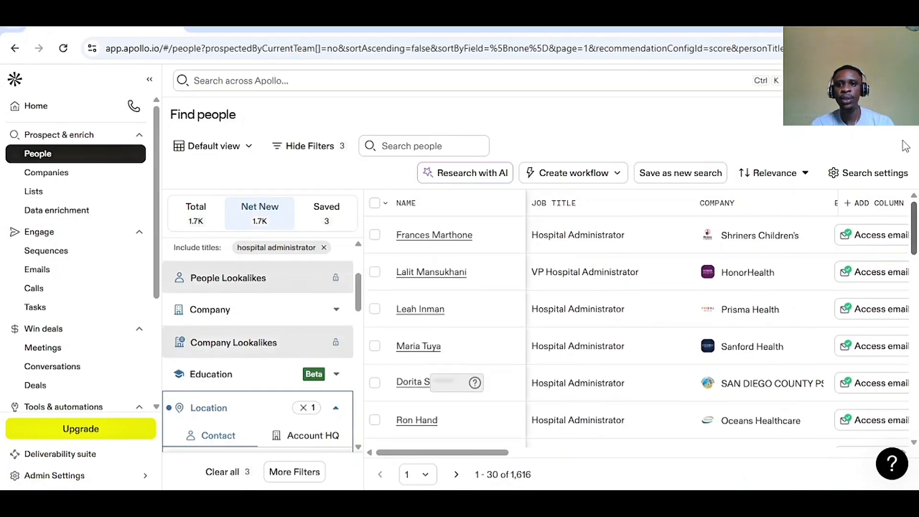
mouse_move(903, 141)
left_mouse_down()
mouse_move(910, 419)
mouse_move(890, 300)
mouse_move(888, 142)
left_mouse_up()
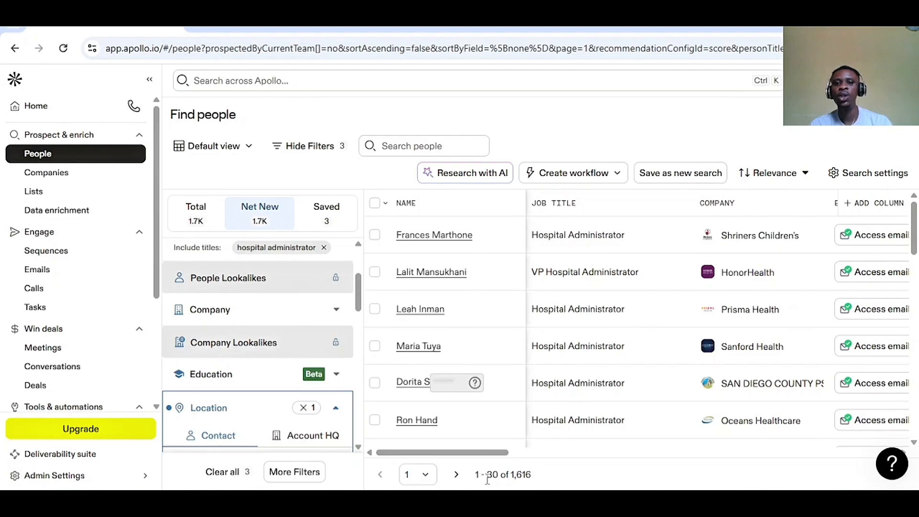
left_click(374, 204)
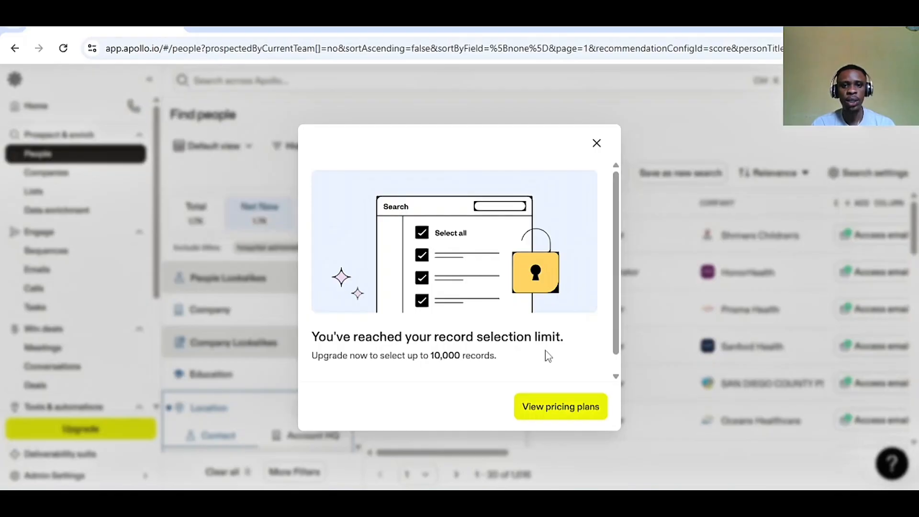
left_click(597, 144)
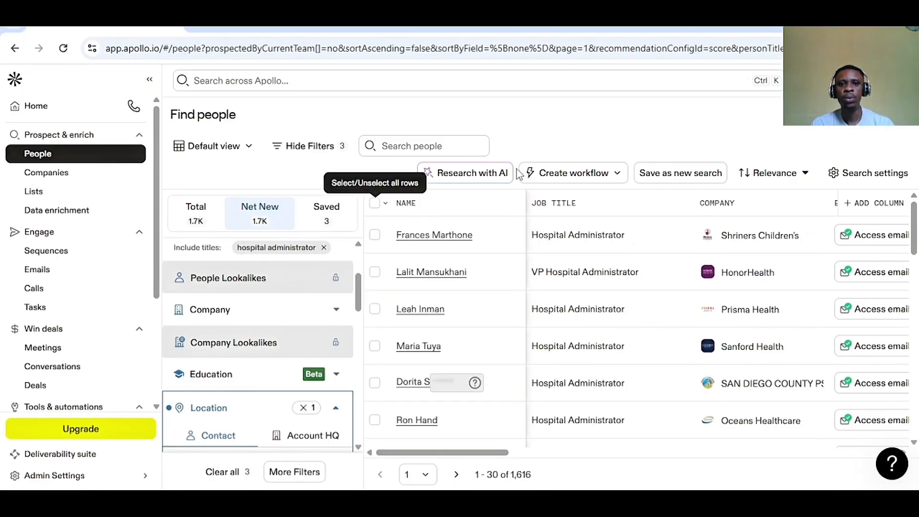
- Select the first five people in the filtered search results
left_click(374, 235)
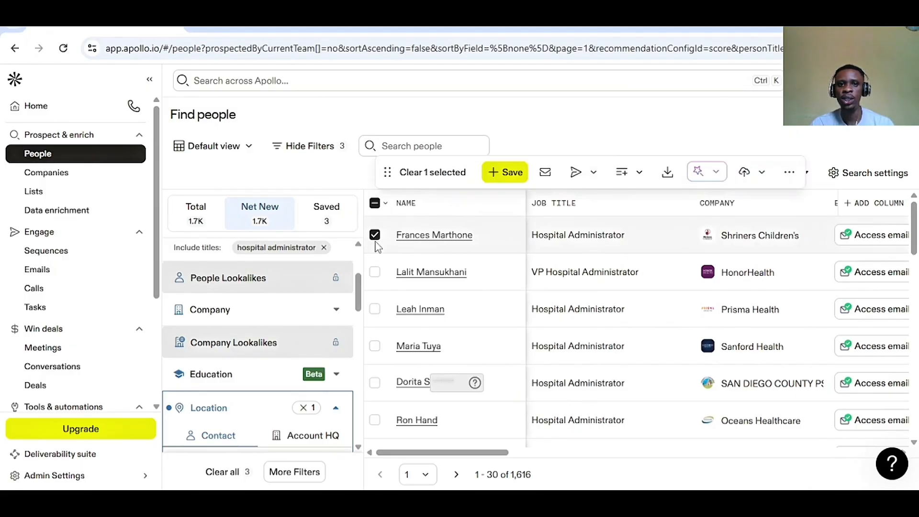
left_click(374, 273)
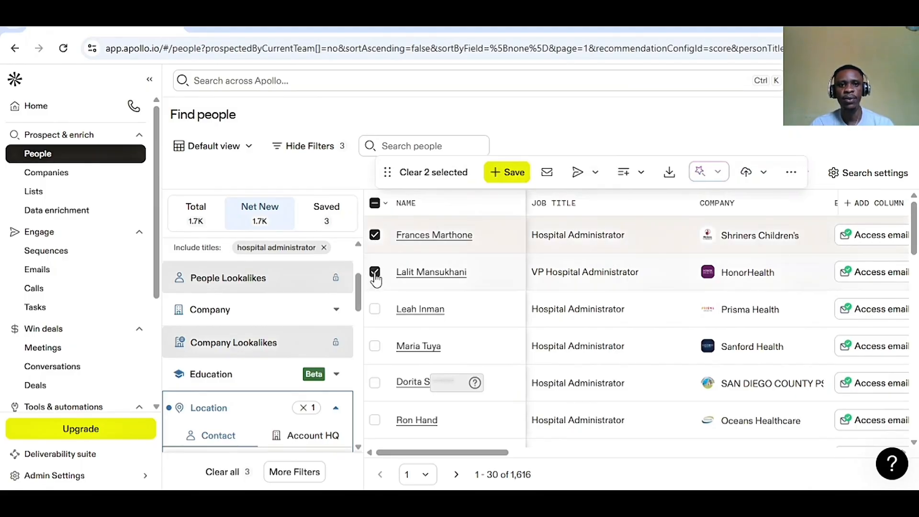
left_click(375, 311)
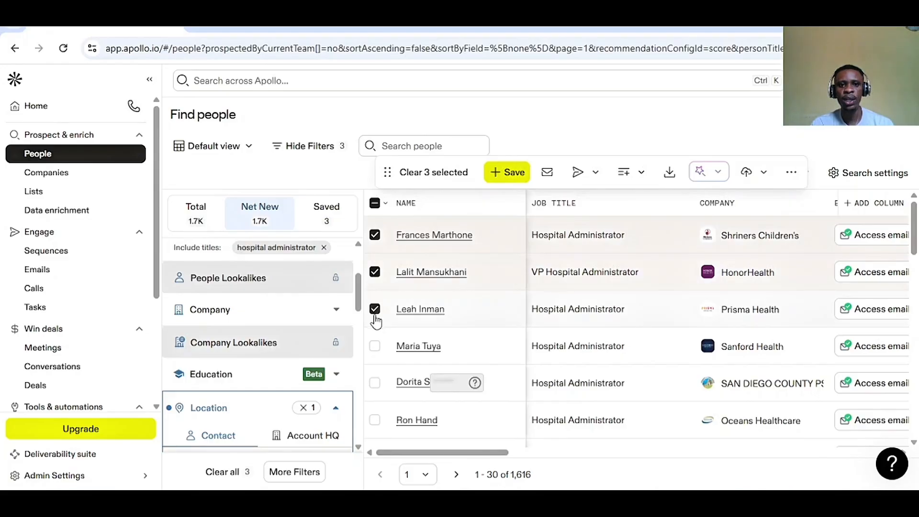
left_click(375, 348)
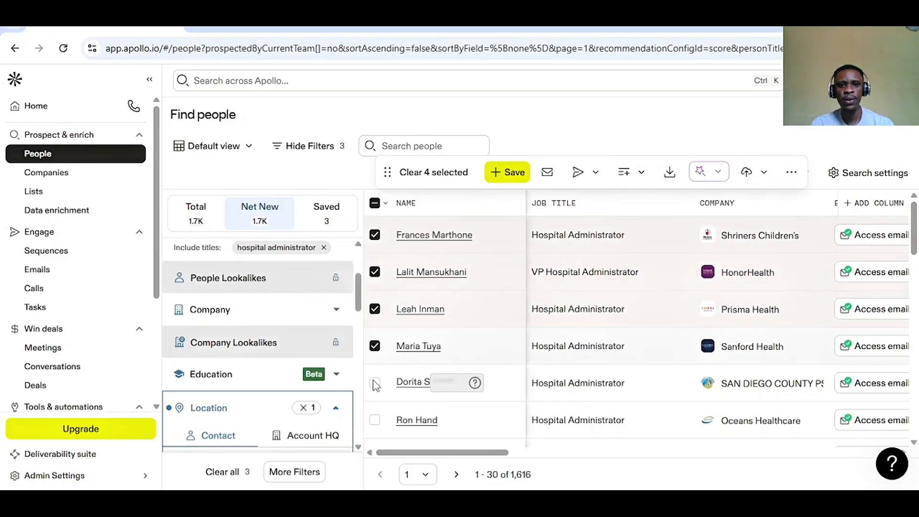
left_click(375, 383)
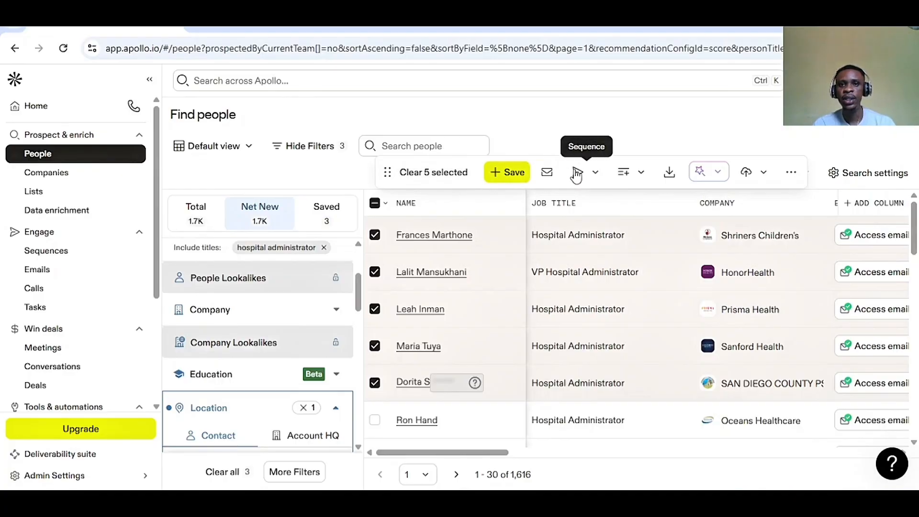
- Add the five selected people to the existing Hospital Administrators list
left_click(641, 173)
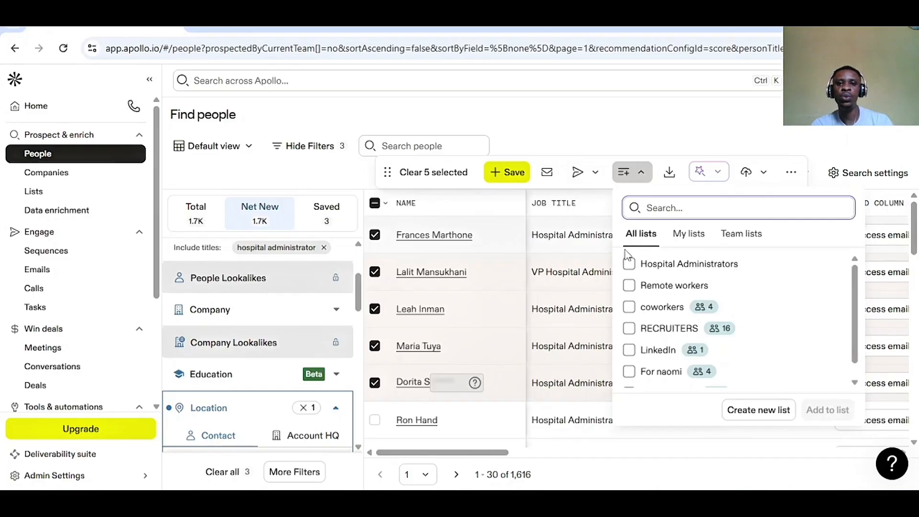
left_click(633, 267)
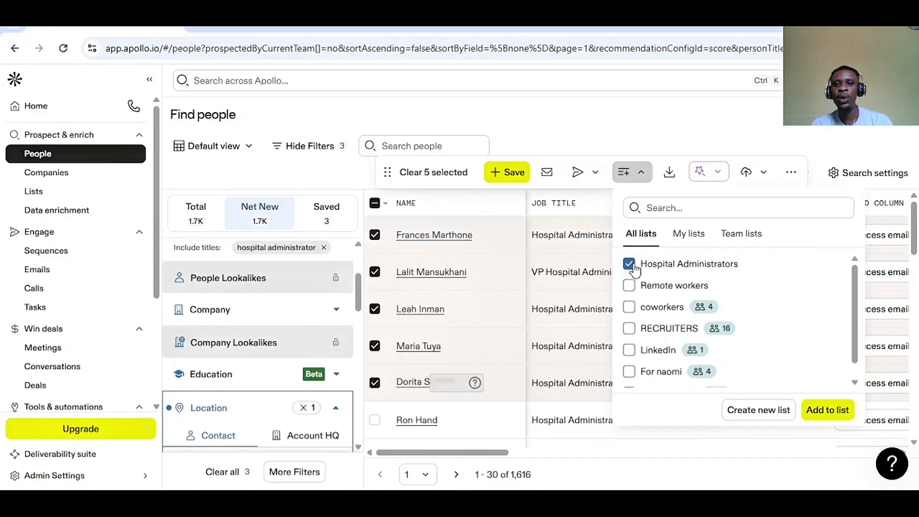
left_click(827, 411)
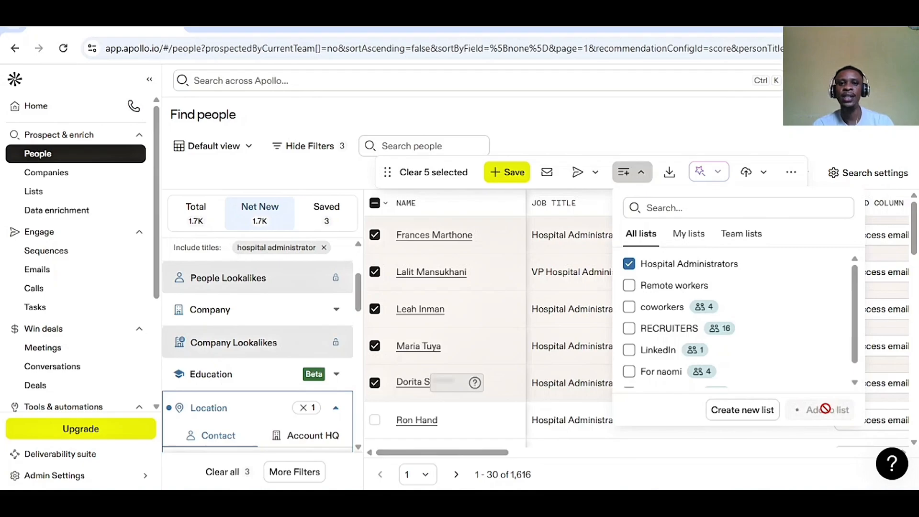
left_click_drag(855, 320, 856, 294)
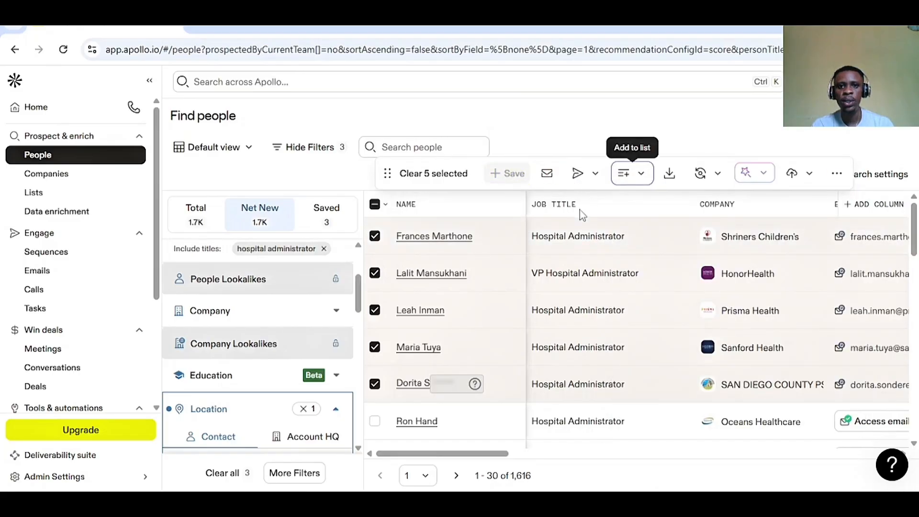
left_click(633, 181)
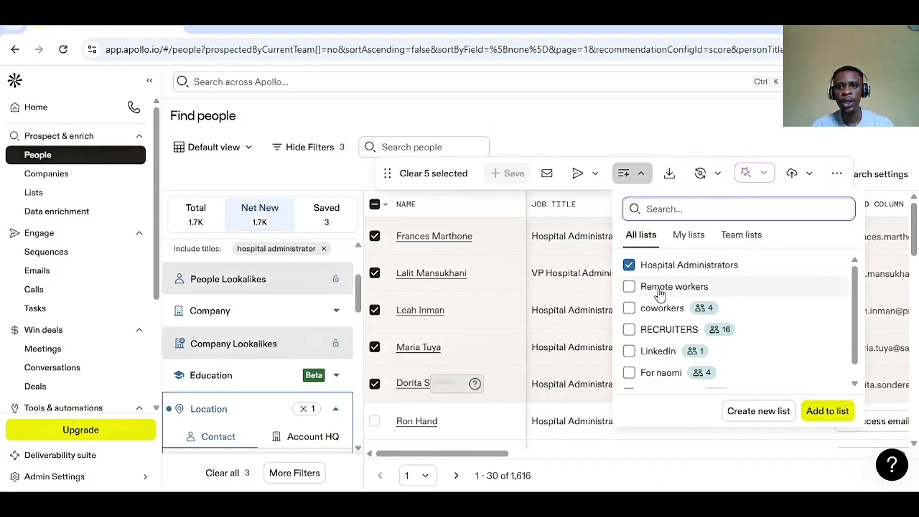
left_click(829, 414)
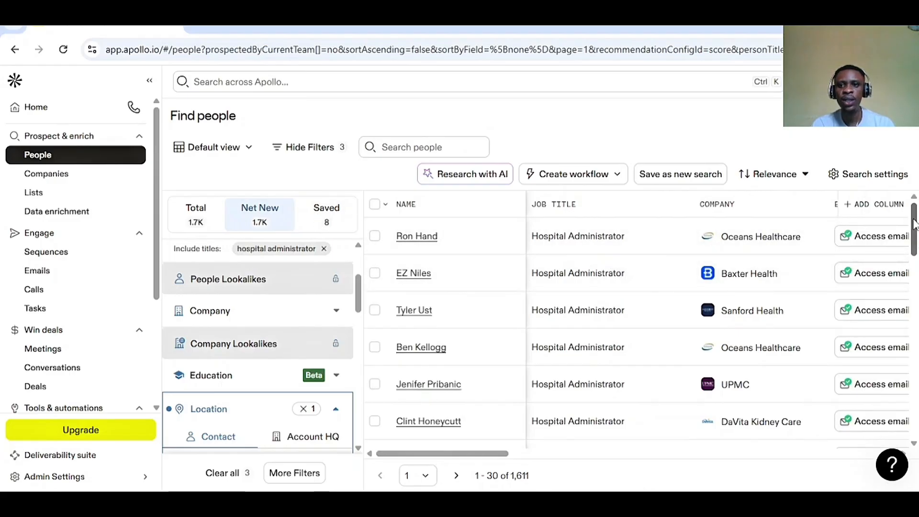
- Go to the saved lists and open the Hospital Administrators people list
left_click_drag(914, 221, 917, 193)
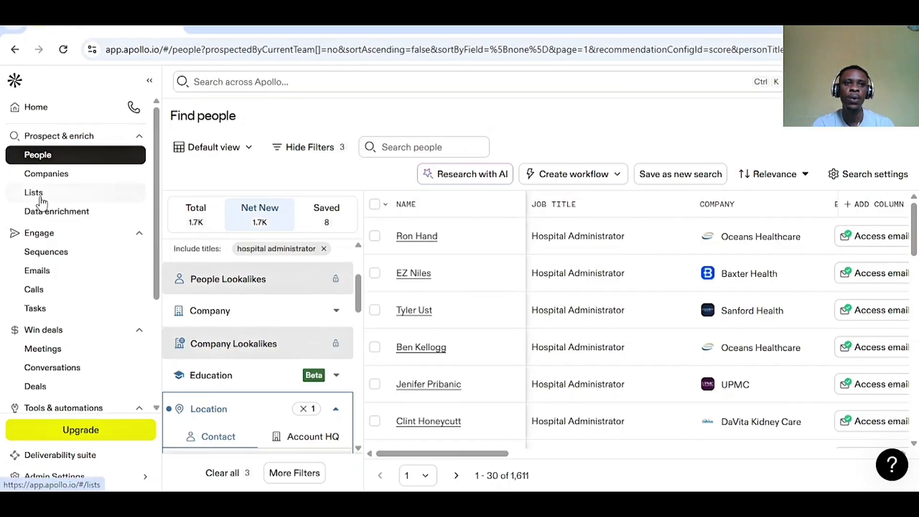
left_click(41, 199)
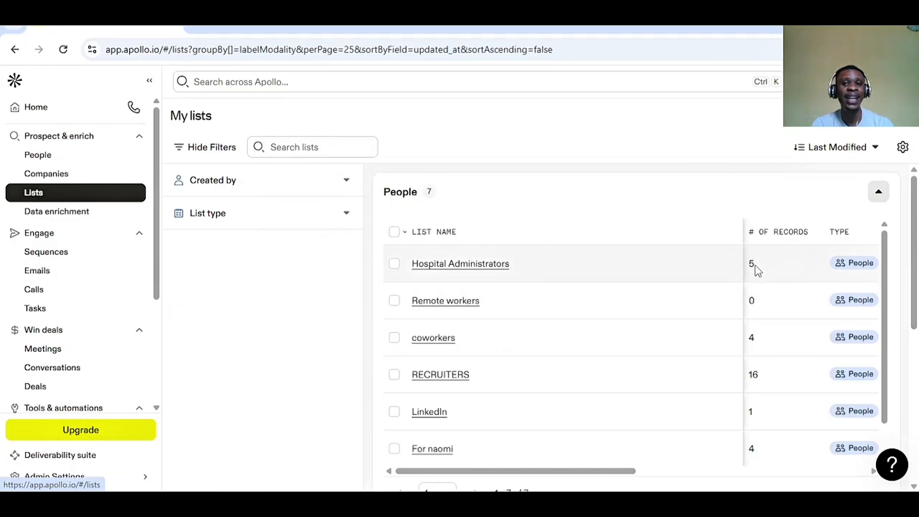
left_click(456, 270)
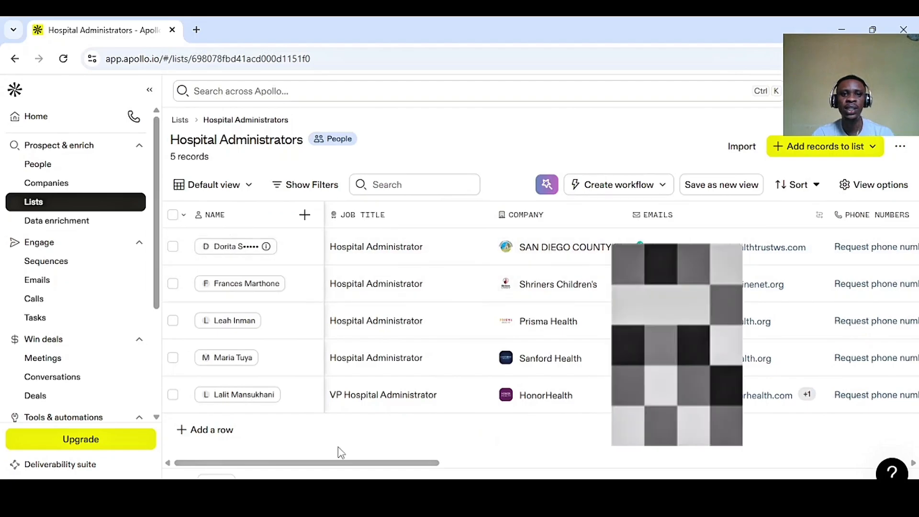
- Examine the Hospital Administrators list's records across the job title, company, emails, phone numbers, actions, links, location and industry columns
left_click_drag(330, 467, 414, 464)
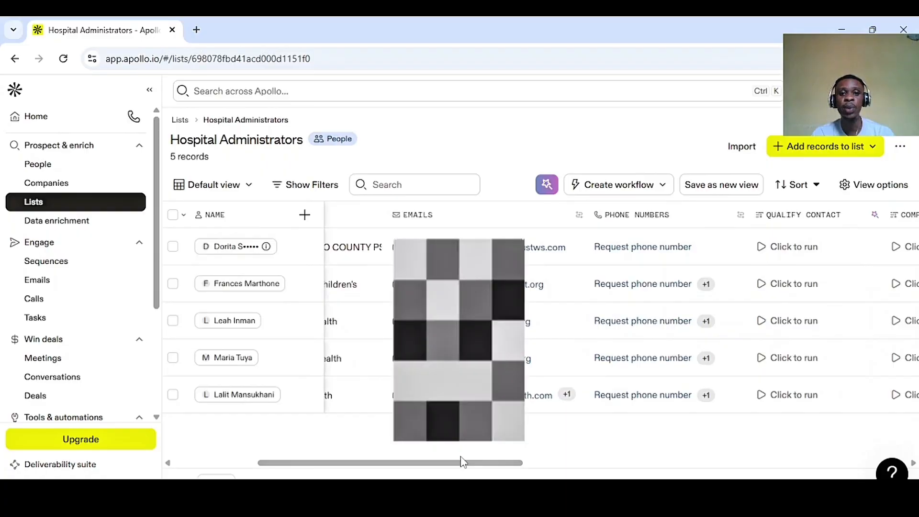
left_click_drag(463, 469, 603, 471)
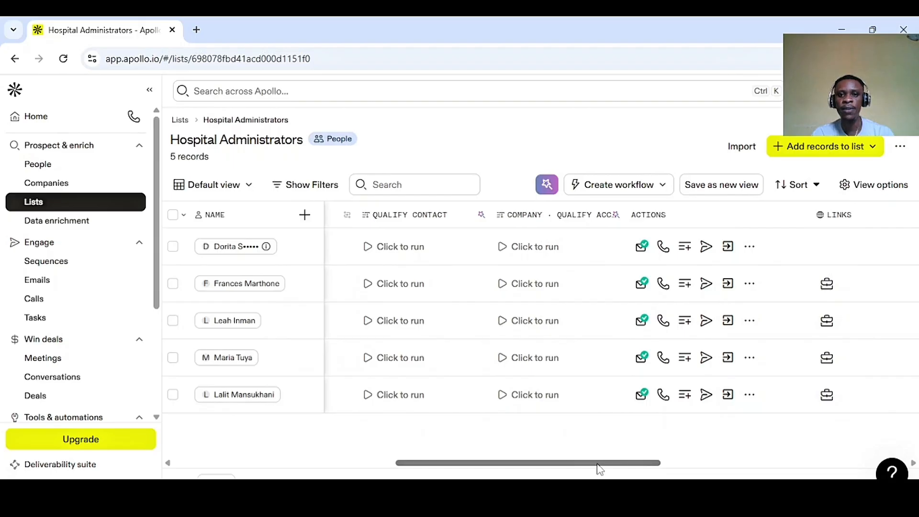
left_click_drag(597, 463, 739, 449)
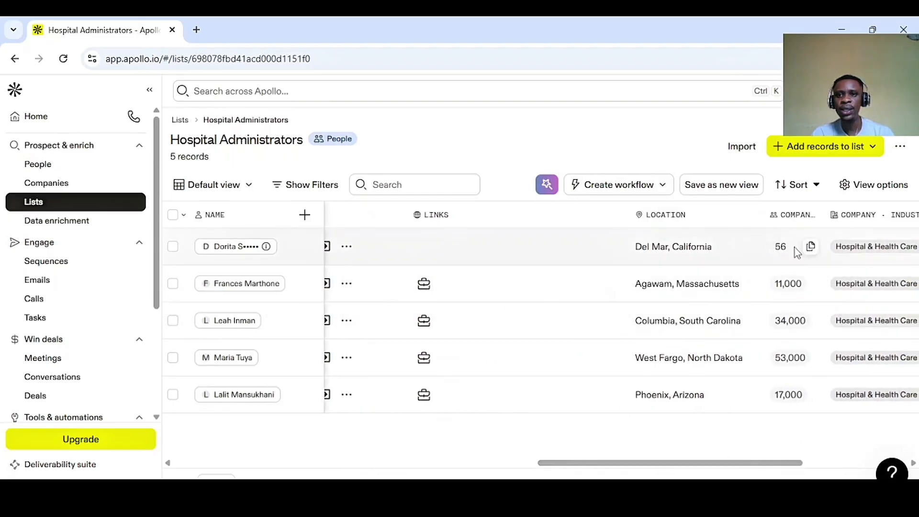
left_click_drag(691, 470, 724, 468)
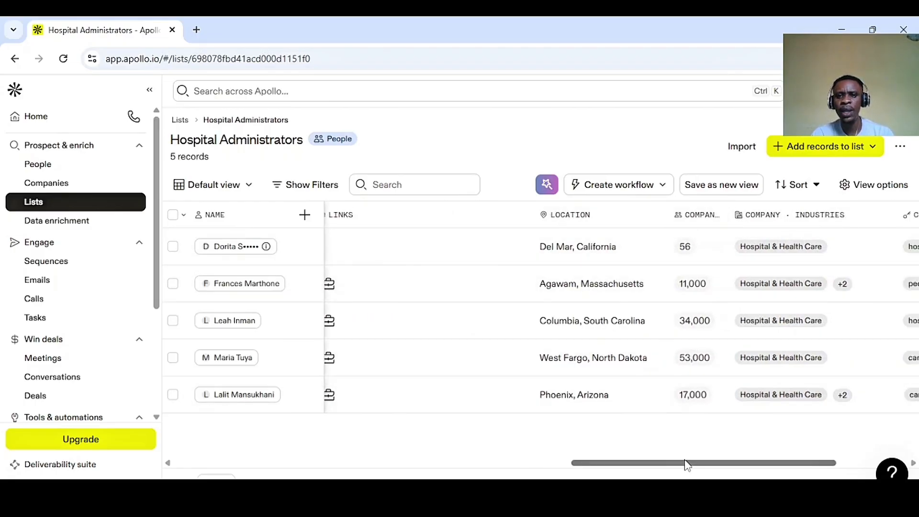
left_click_drag(686, 463, 368, 467)
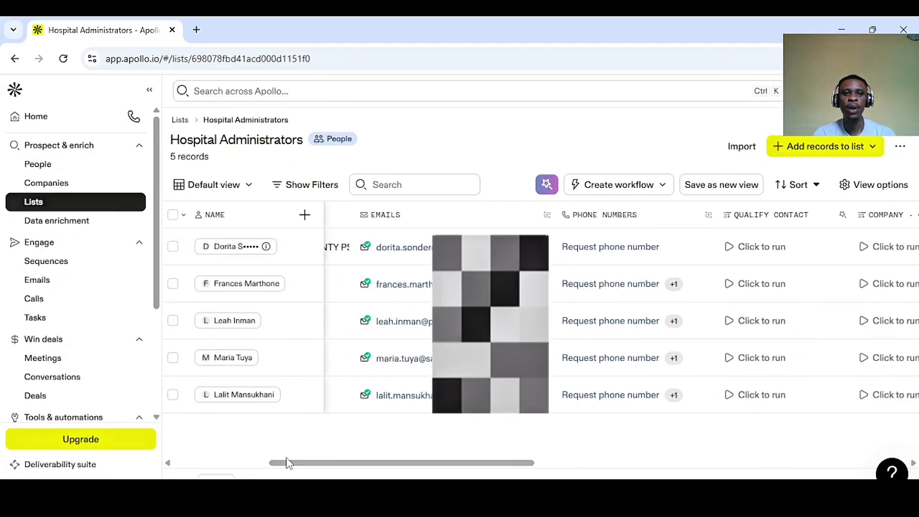
left_click_drag(312, 471, 221, 469)
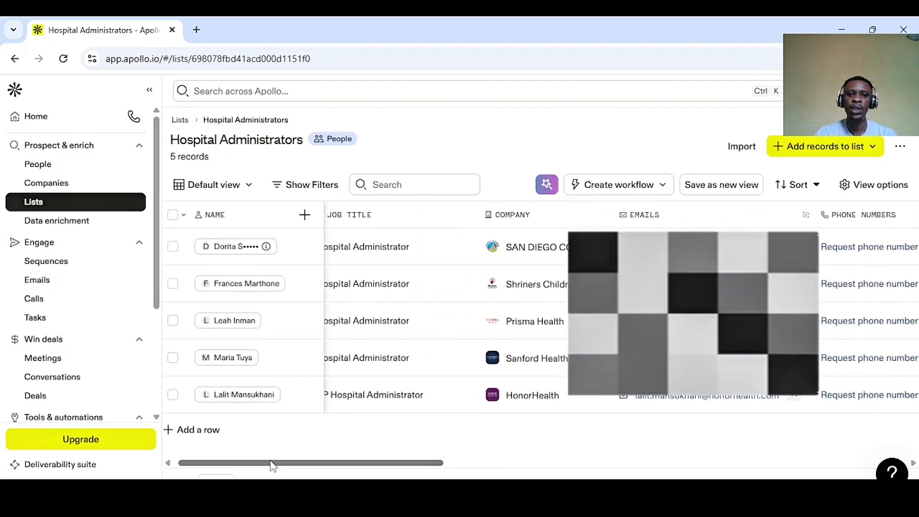
left_click_drag(276, 468, 234, 468)
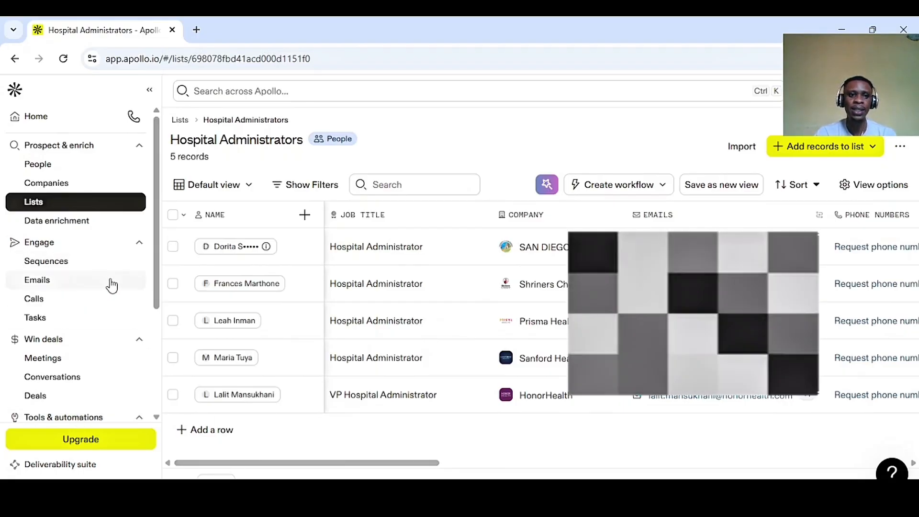
left_click_drag(155, 284, 156, 385)
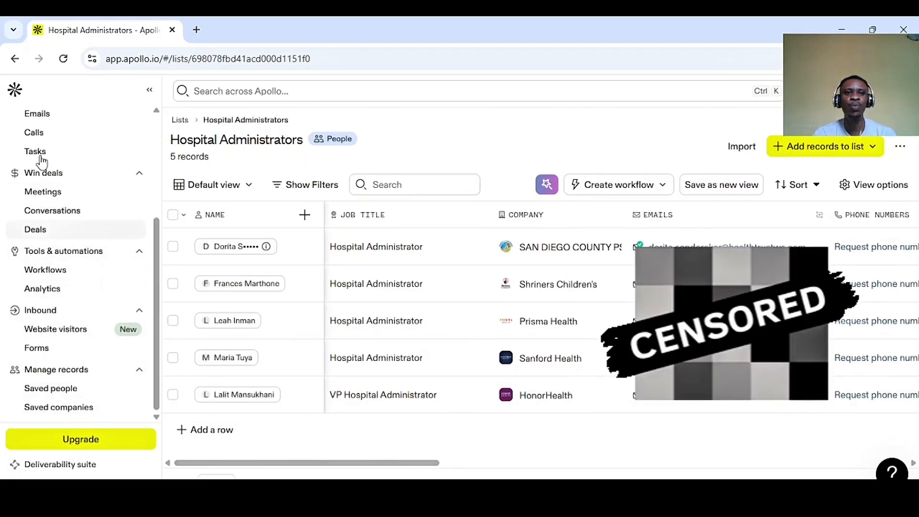
left_click_drag(155, 292, 155, 189)
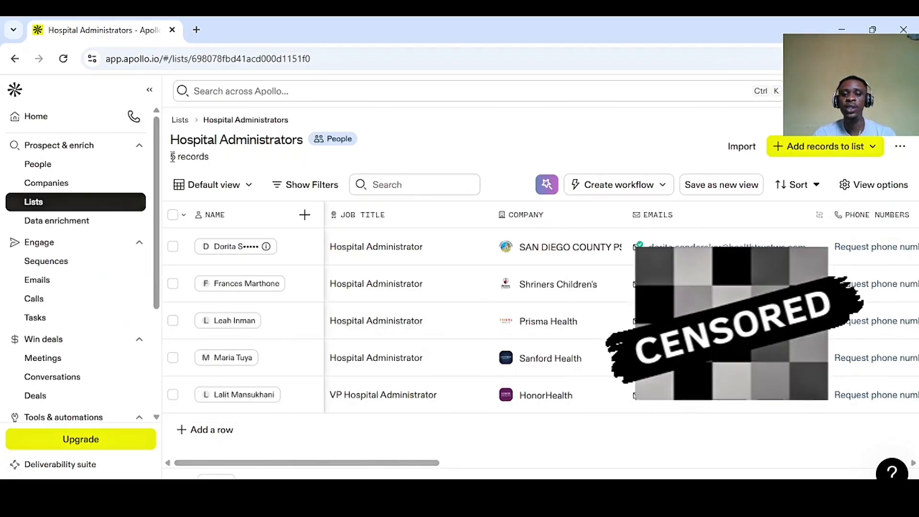
left_click_drag(334, 463, 571, 466)
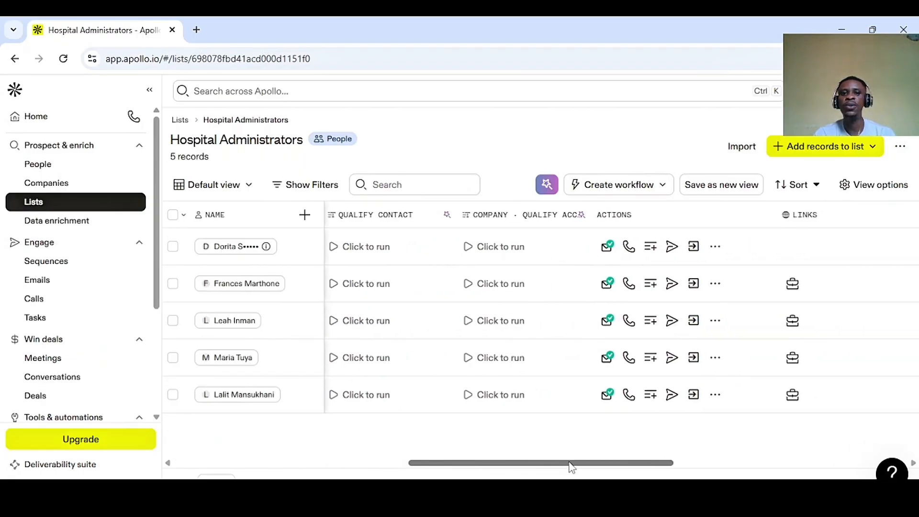
left_click_drag(460, 468, 207, 471)
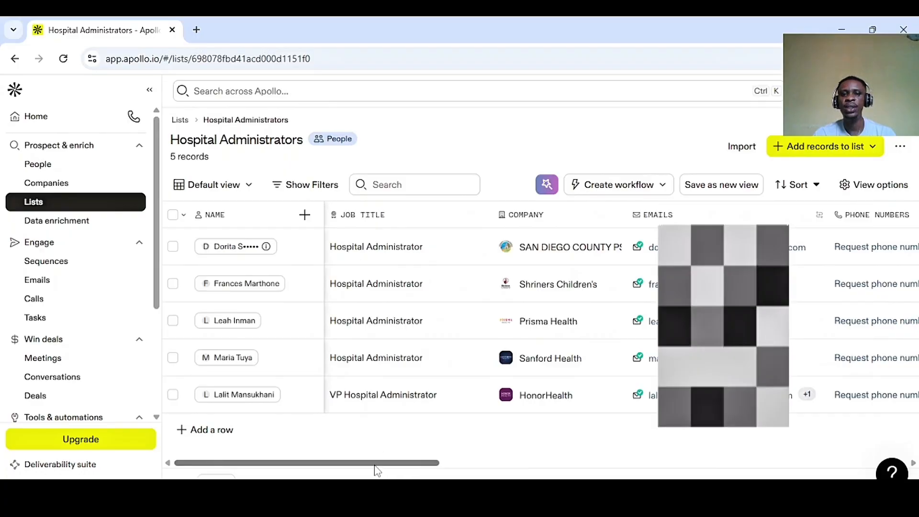
left_click_drag(372, 470, 584, 470)
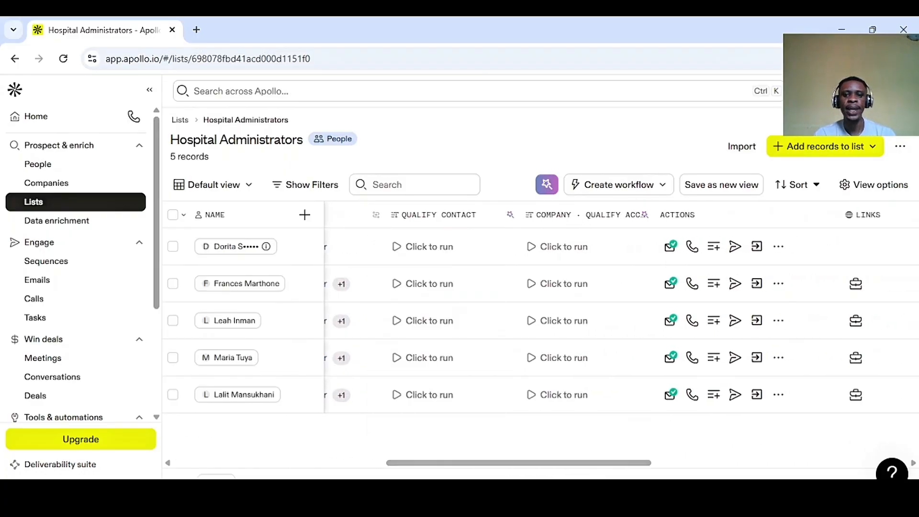